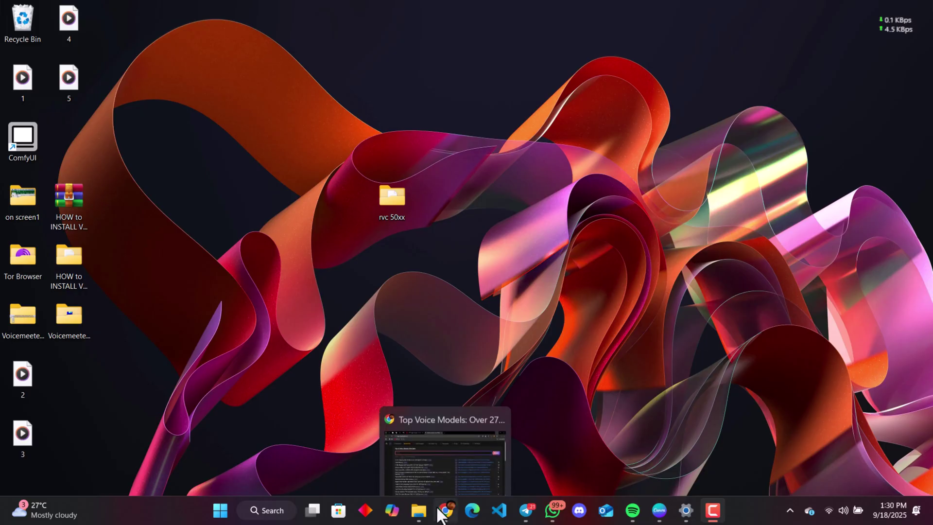
# - Bring up Chrome's voice models list and start downloading the E-Girl model's egirl.zip
pyautogui.click(444, 511)
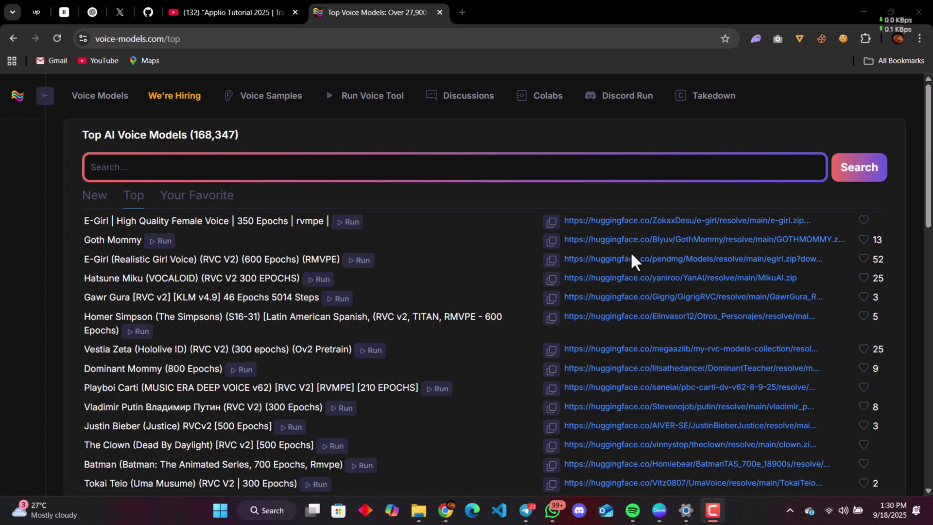
pyautogui.click(625, 265)
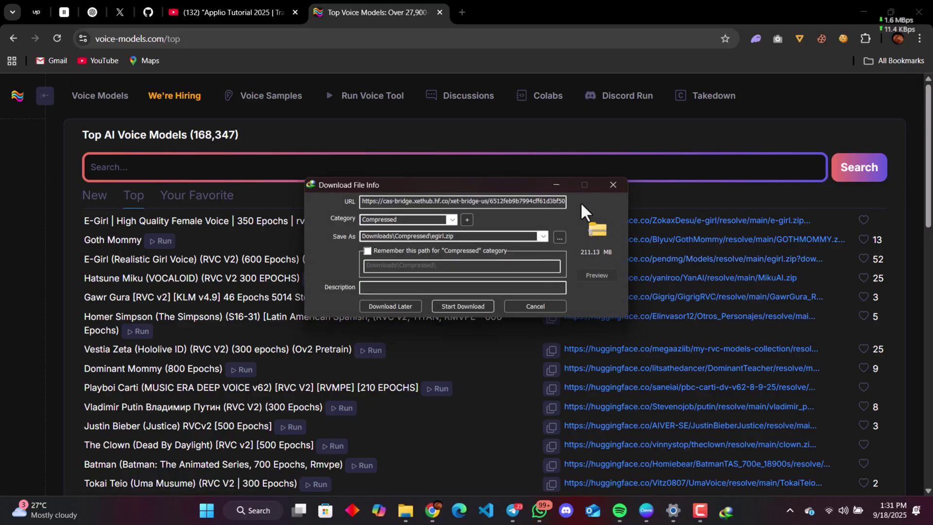
# - Download the 211.13 MB egirl.zip to Downloads\Compressed and open its folder
pyautogui.click(449, 305)
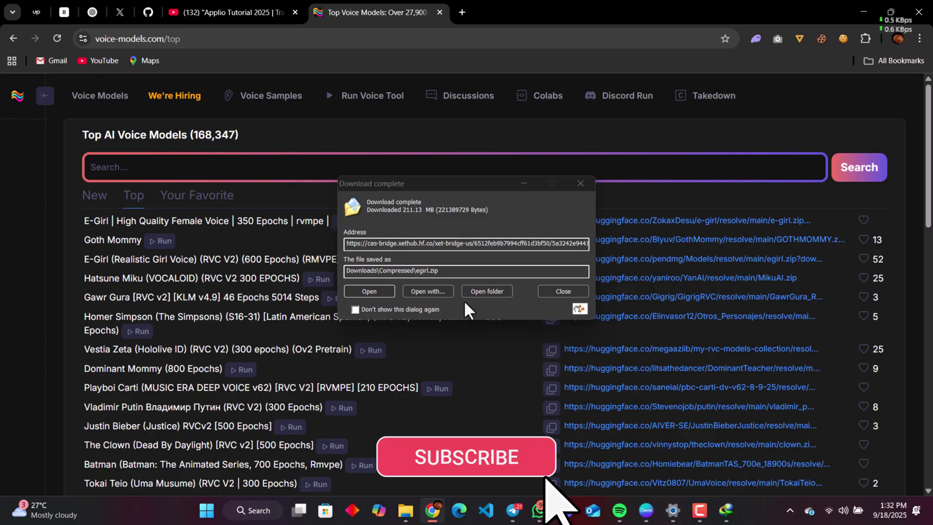
pyautogui.click(487, 291)
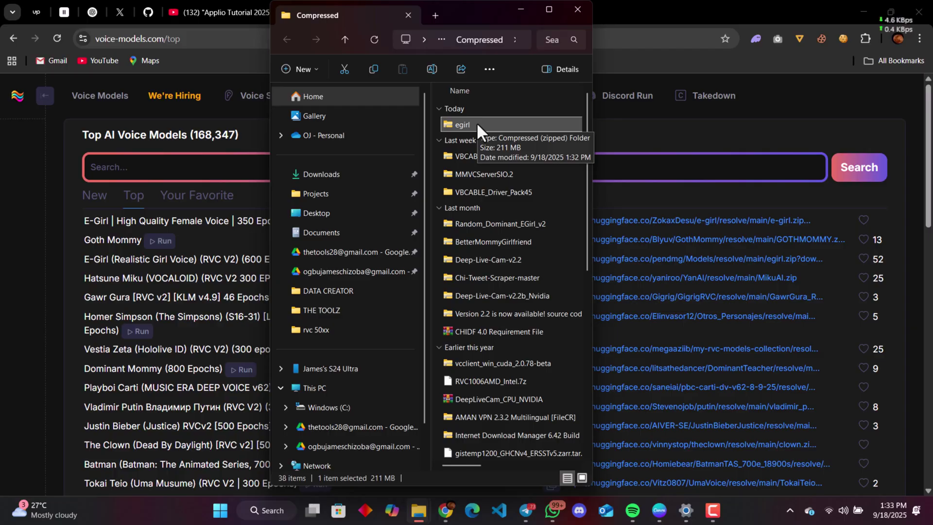
# - Move the egirl zip onto the desktop, minimize Explorer and restore down Chrome
pyautogui.moveTo(476, 125); pyautogui.dragTo(318, 217)
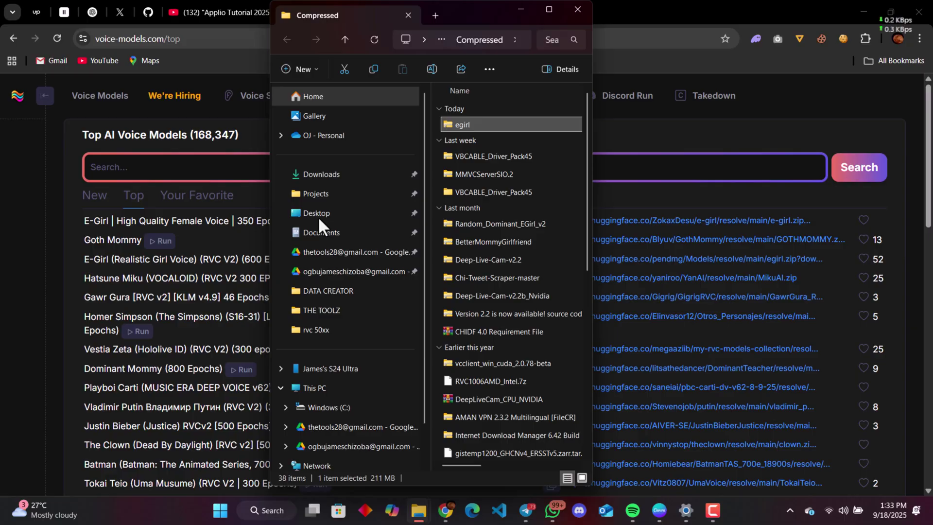
pyautogui.moveTo(555, 18)
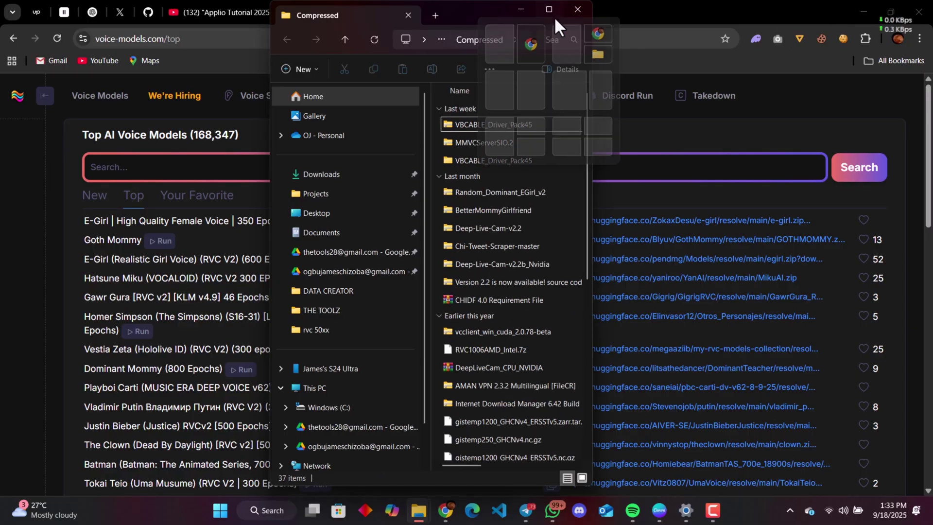
pyautogui.click(520, 9)
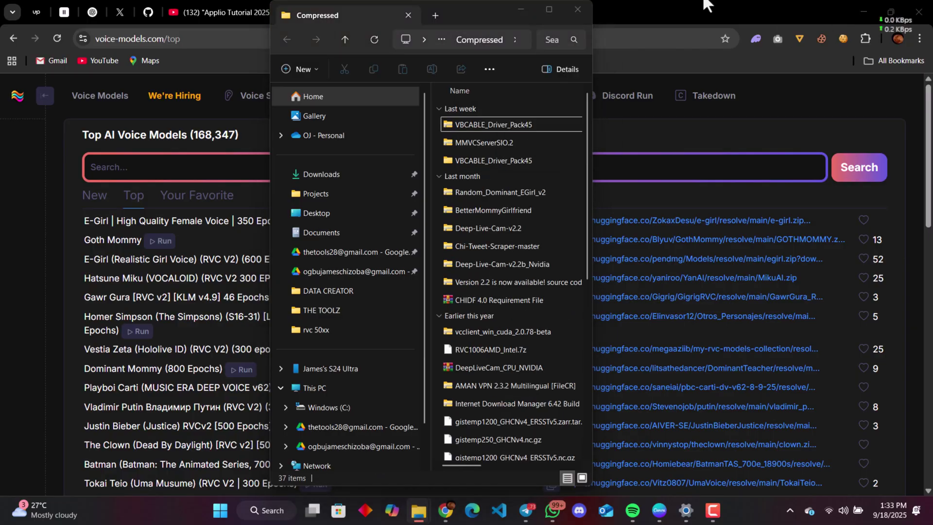
pyautogui.click(893, 6)
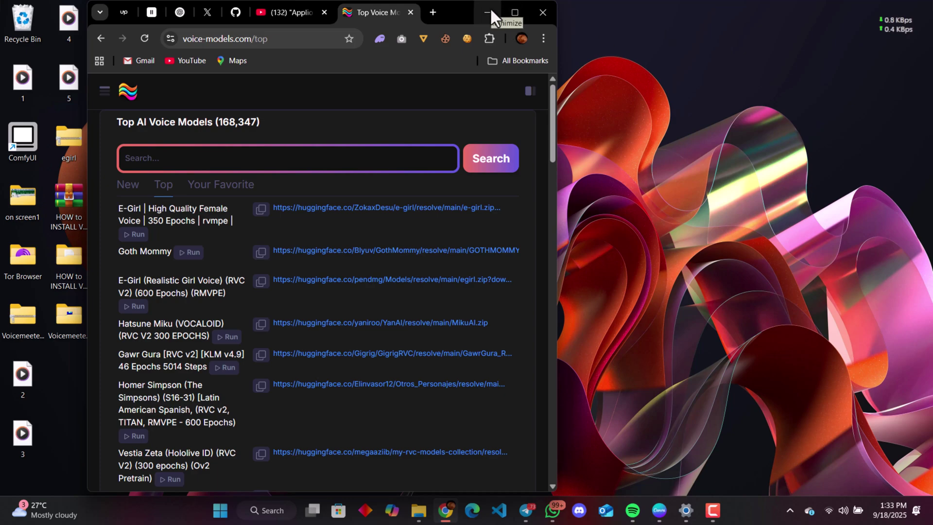
# - Extract the egirl zip with WinRAR into an egirl folder on the desktop
pyautogui.moveTo(451, 9); pyautogui.dragTo(750, 14)
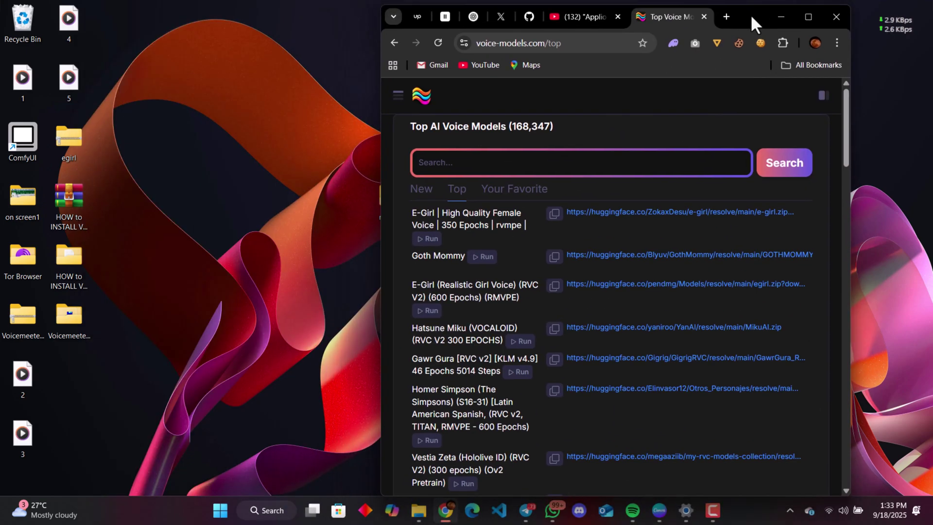
pyautogui.click(67, 141)
pyautogui.rightClick(66, 145)
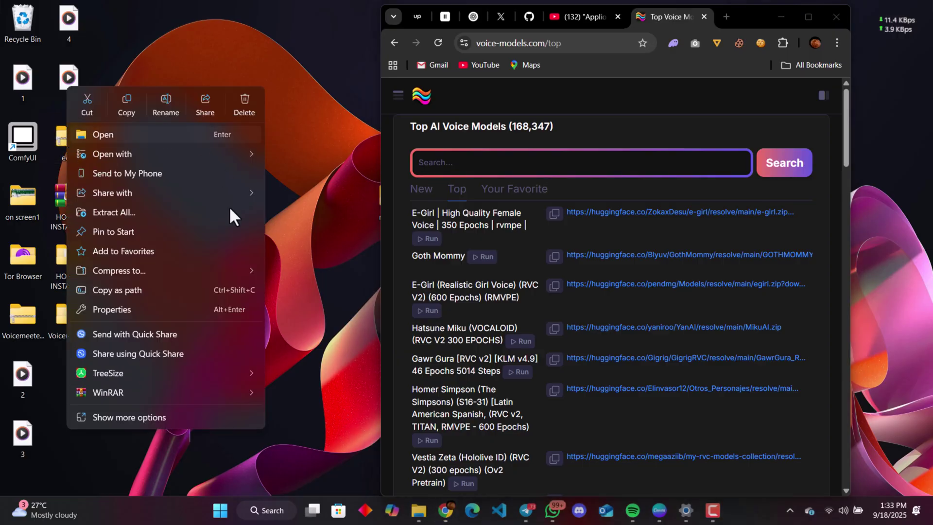
pyautogui.moveTo(102, 395)
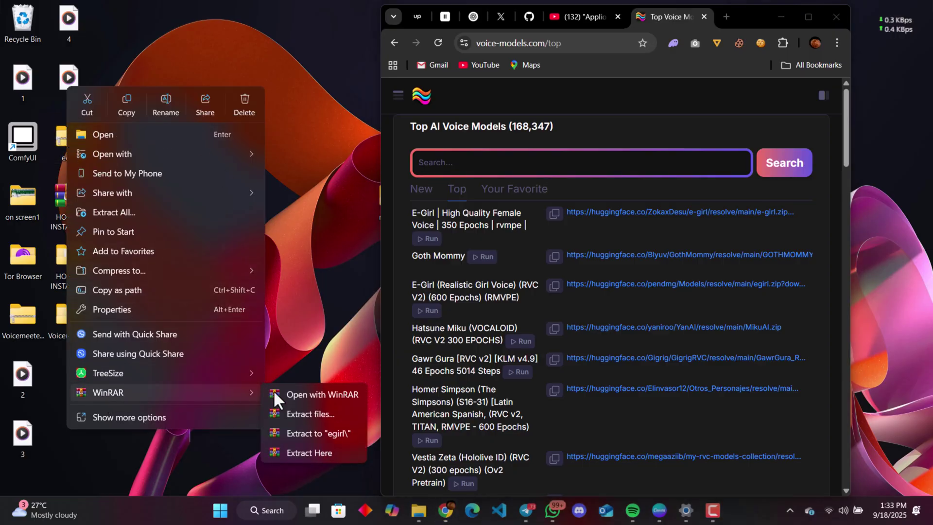
pyautogui.click(303, 430)
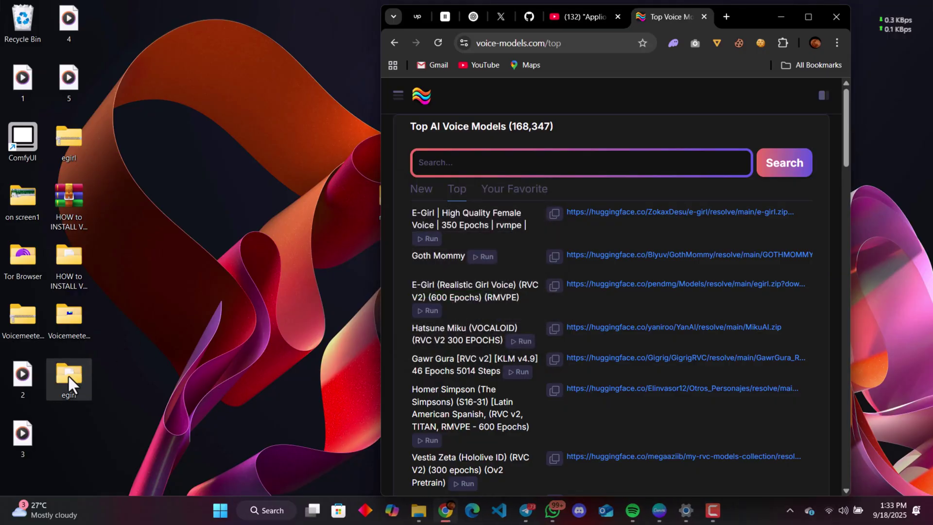
# - Check that the egirl folder holds egirl.pth and its index file, then minimize it
pyautogui.moveTo(68, 377); pyautogui.dragTo(250, 253)
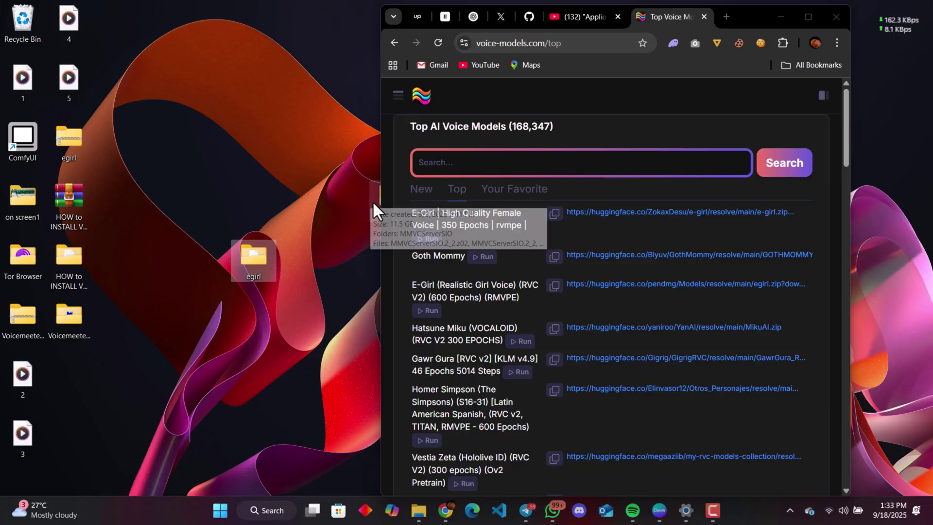
pyautogui.moveTo(372, 201); pyautogui.dragTo(200, 204)
pyautogui.click(254, 258)
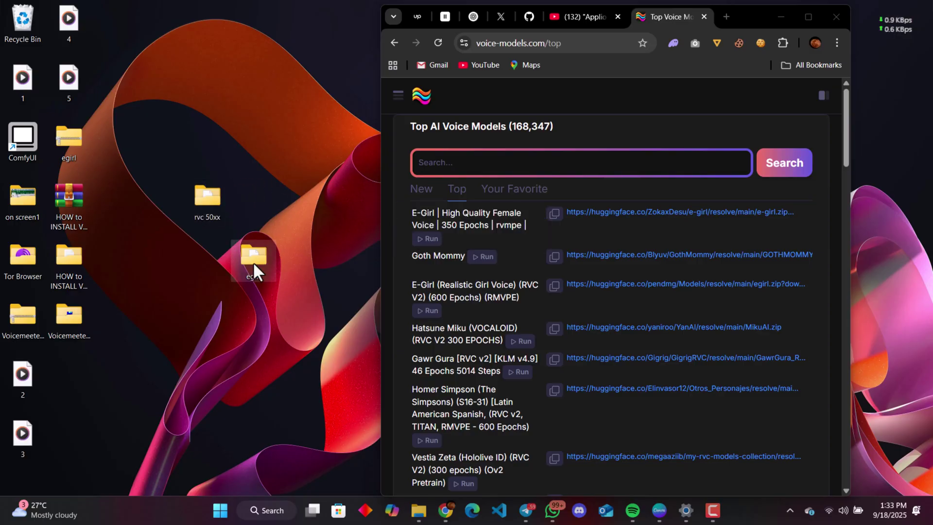
pyautogui.doubleClick(253, 261)
pyautogui.click(486, 128)
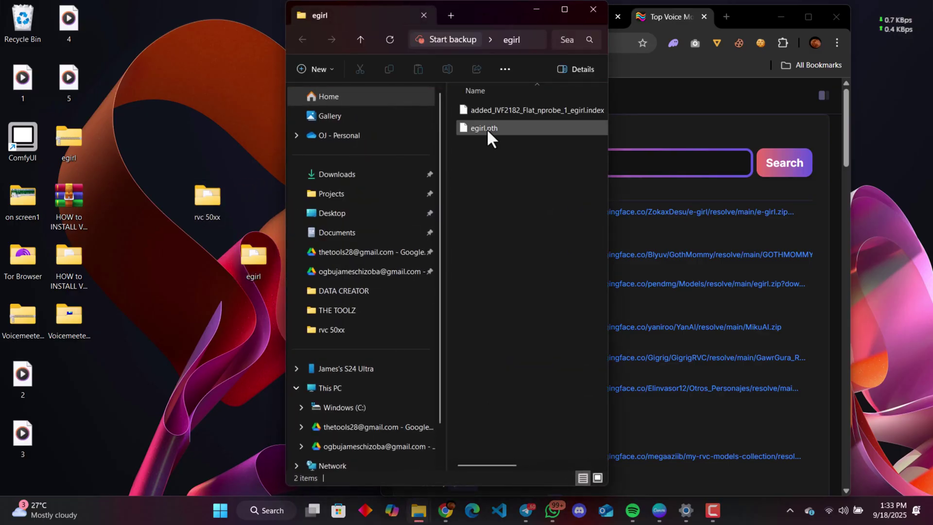
pyautogui.moveTo(495, 6); pyautogui.dragTo(346, 45)
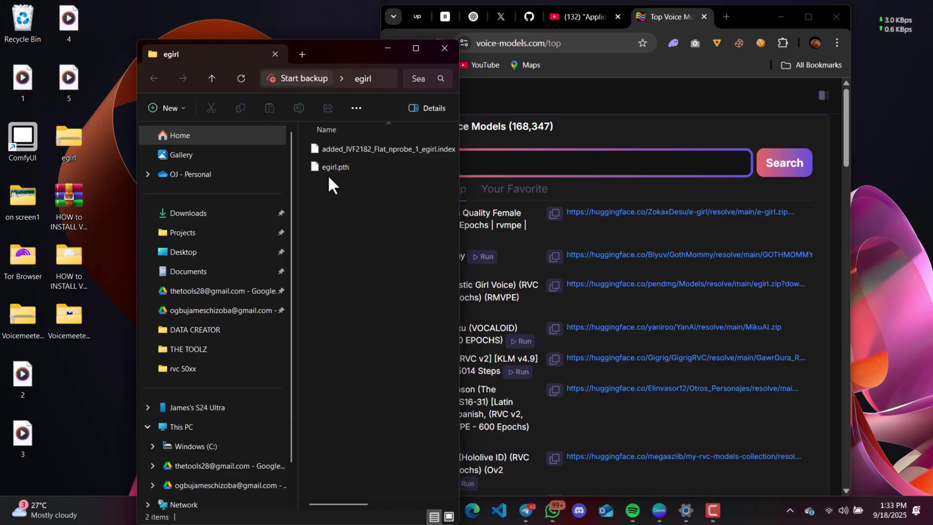
pyautogui.click(395, 50)
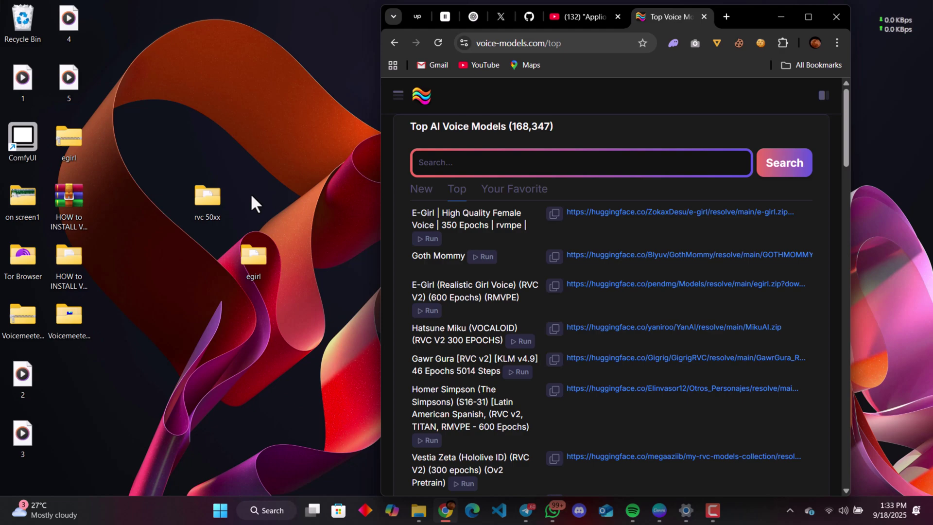
# - Upload desktop file 4.mp3 on the egirl model's Run page and submit it
pyautogui.moveTo(743, 11); pyautogui.dragTo(667, 16)
pyautogui.doubleClick(668, 16)
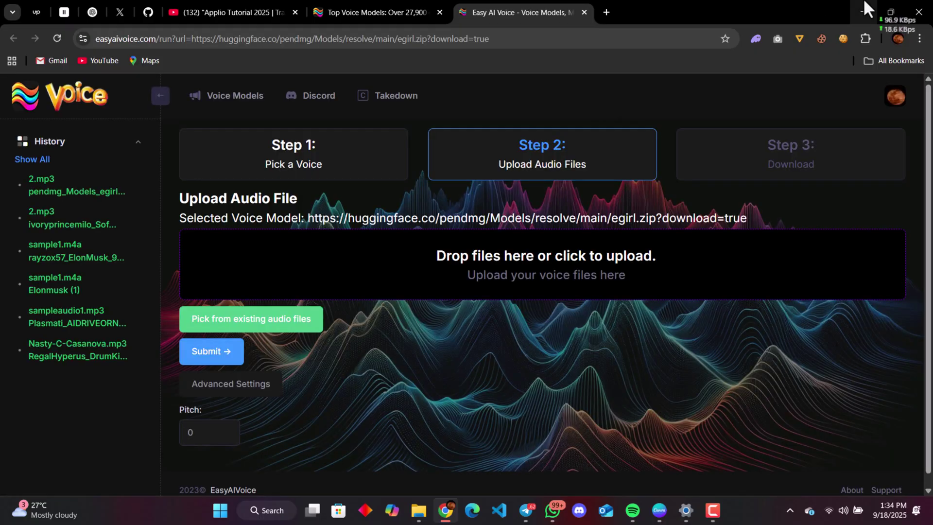
pyautogui.click(884, 2)
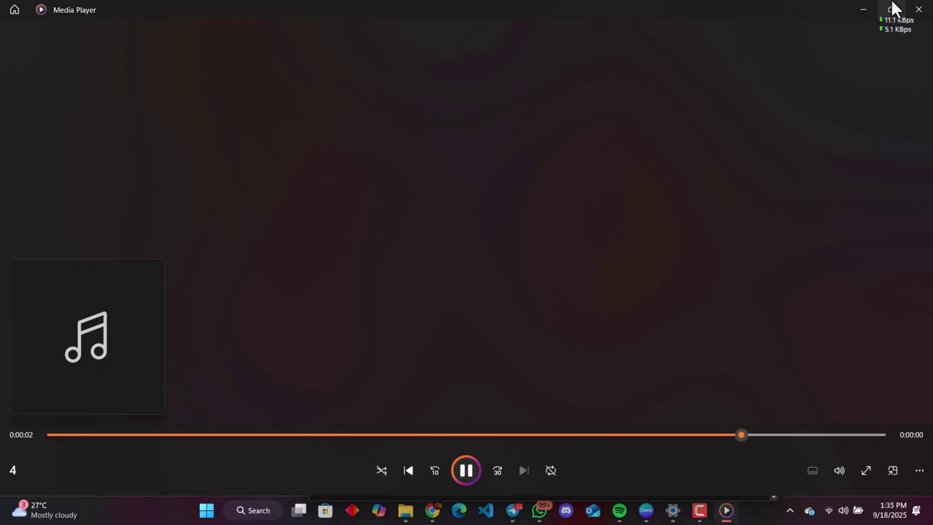
pyautogui.click(863, 4)
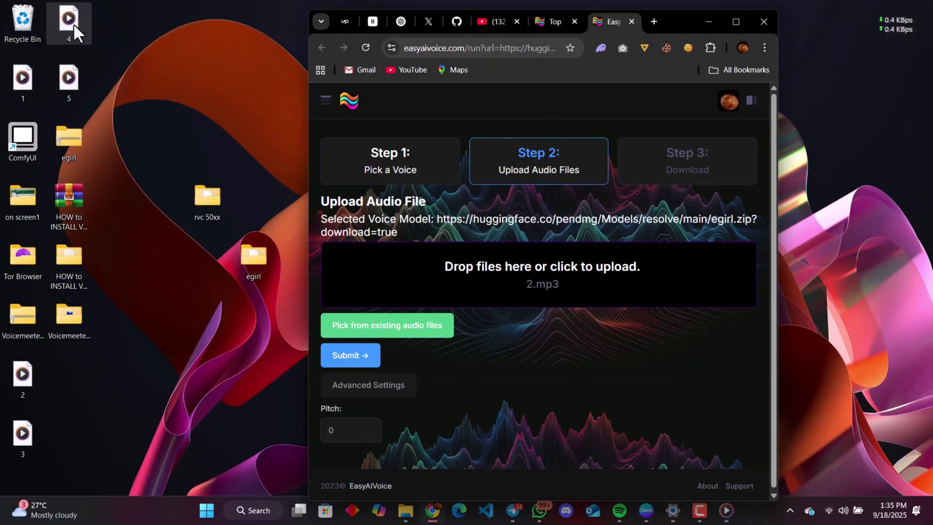
pyautogui.moveTo(74, 24); pyautogui.dragTo(541, 267)
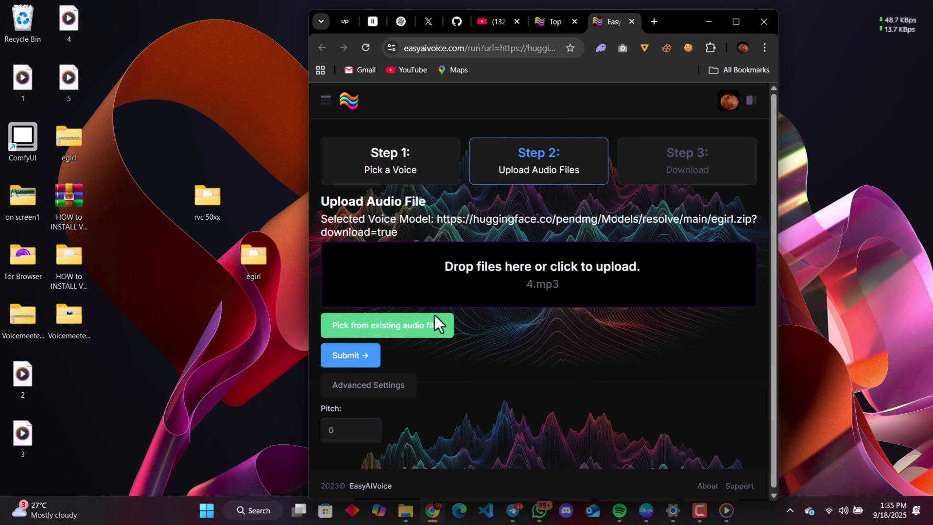
pyautogui.click(342, 362)
# - Maximize the browser and wait for the egirl-voiced 4.mp3 result to finish
pyautogui.click(736, 21)
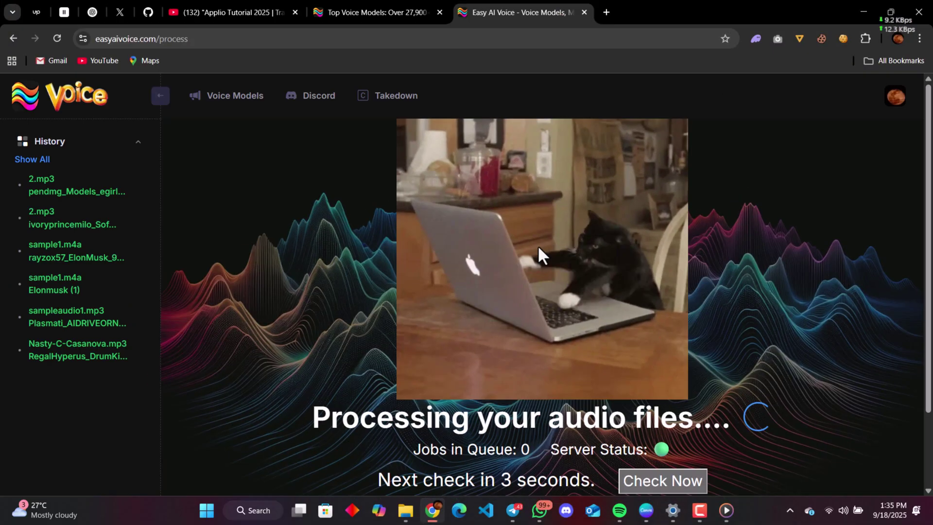
pyautogui.scroll(-2, 538, 245)
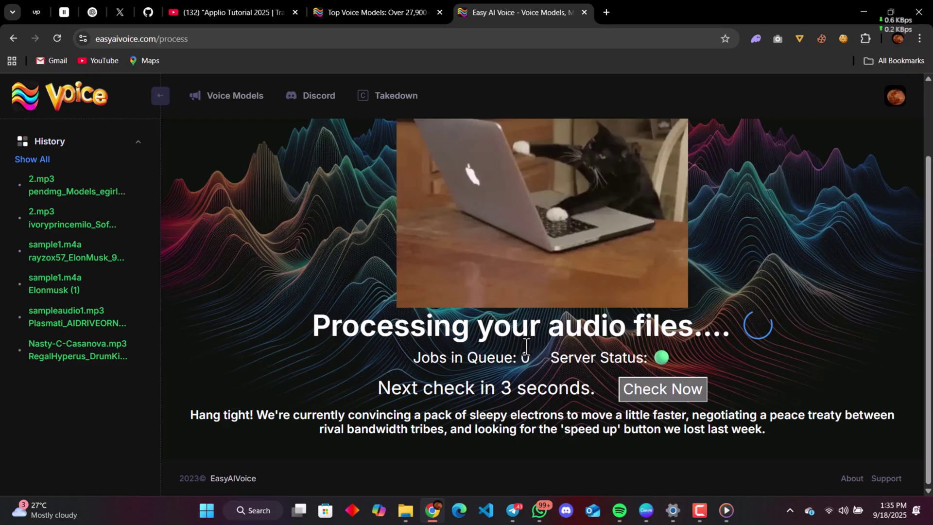
pyautogui.scroll(1, 527, 347)
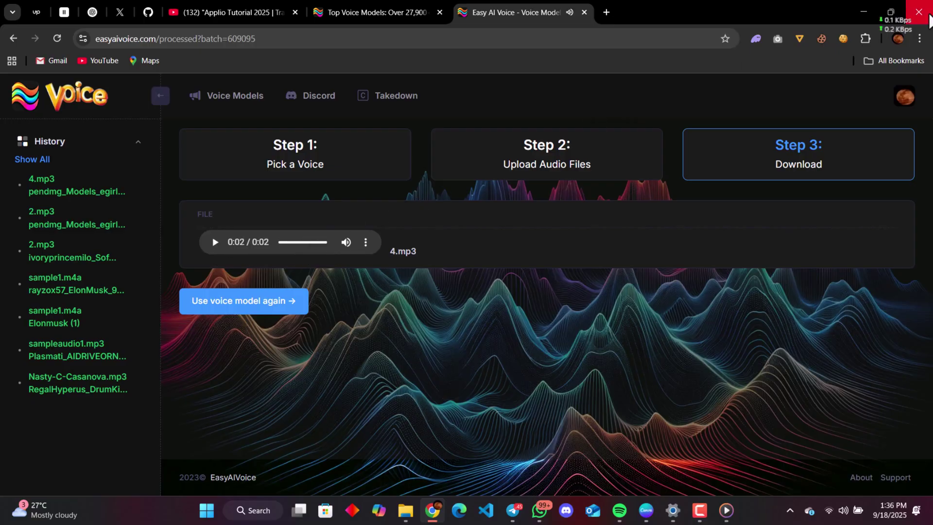
# - Play the original recording 4 in Media Player for comparison, then return to the browser
pyautogui.click(891, 11)
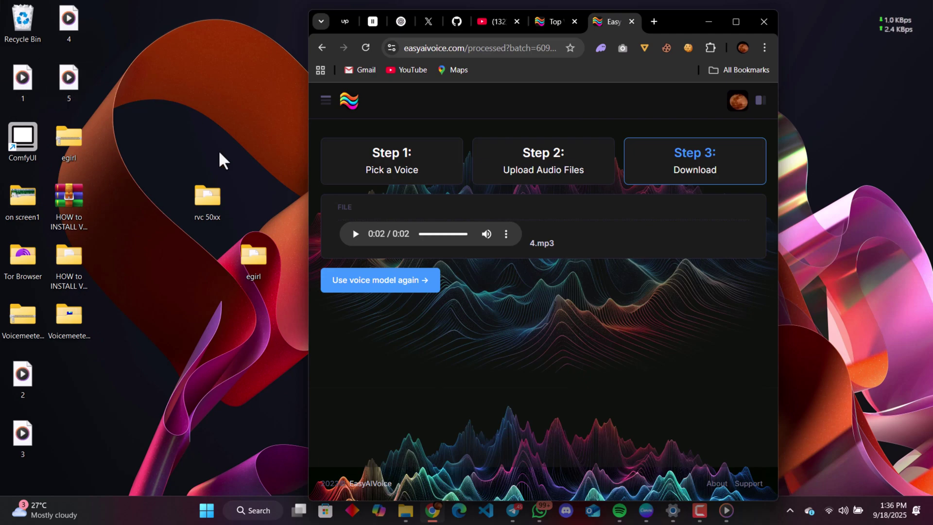
pyautogui.doubleClick(67, 24)
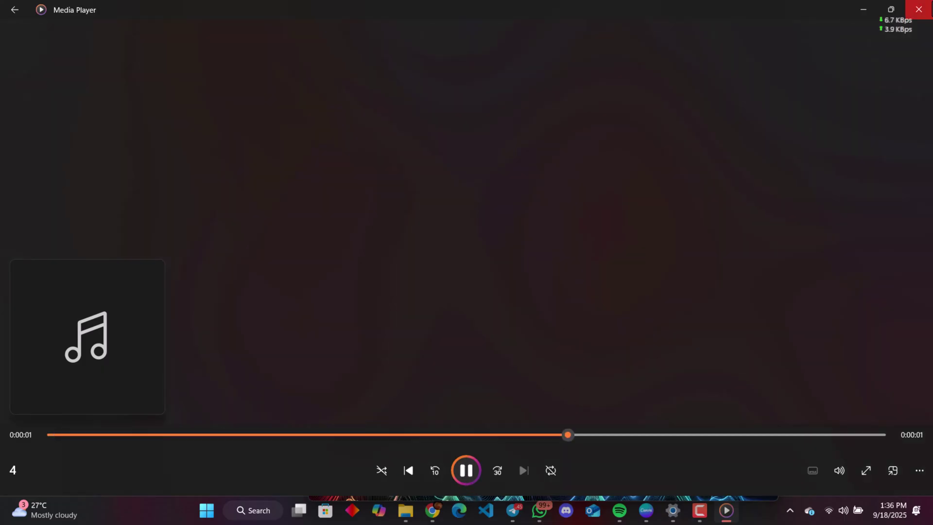
pyautogui.click(918, 10)
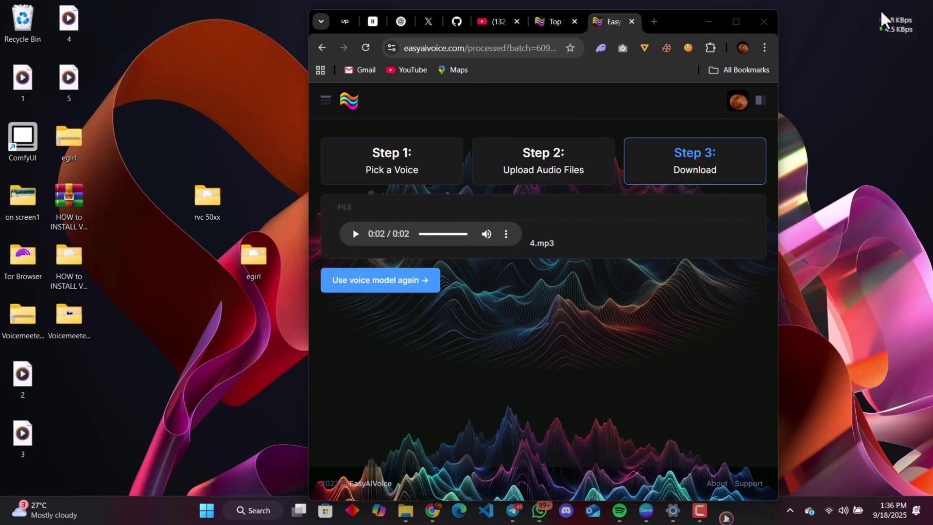
pyautogui.click(734, 23)
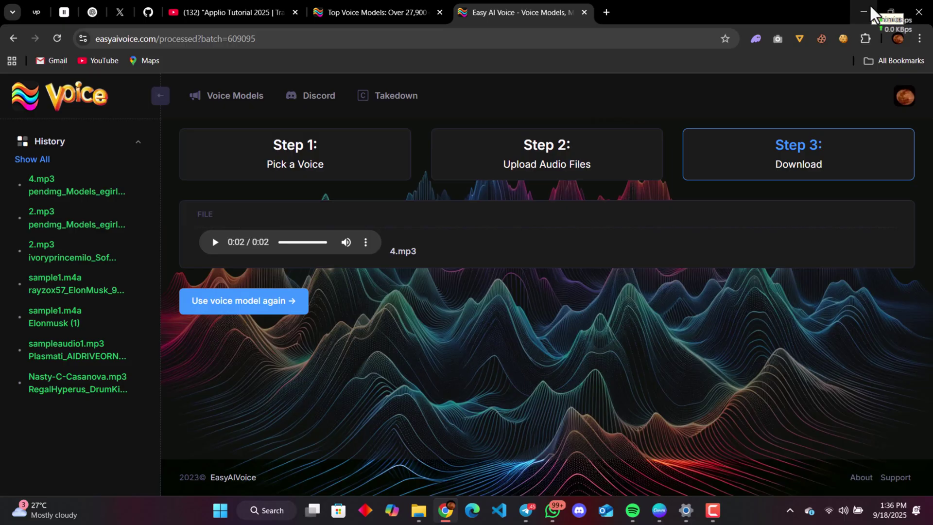
# - Open rvc 50xx > MMVCServerSIO on the desktop and launch the MMVCServerSIO server executable
pyautogui.click(872, 9)
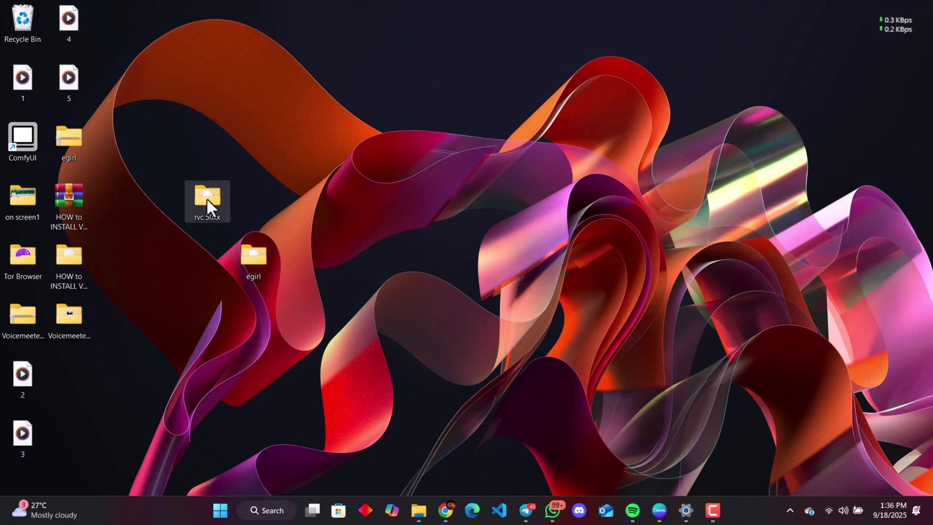
pyautogui.moveTo(216, 209); pyautogui.dragTo(401, 194)
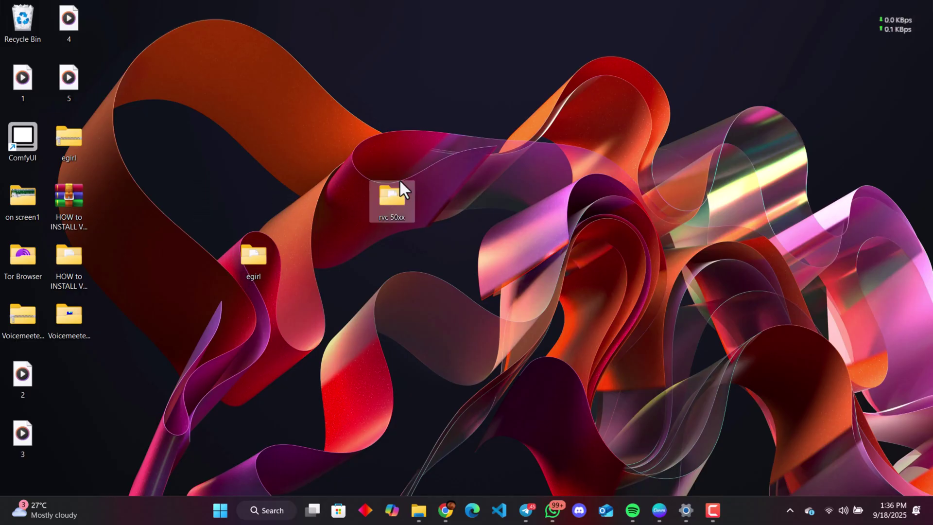
pyautogui.moveTo(252, 260); pyautogui.dragTo(212, 214)
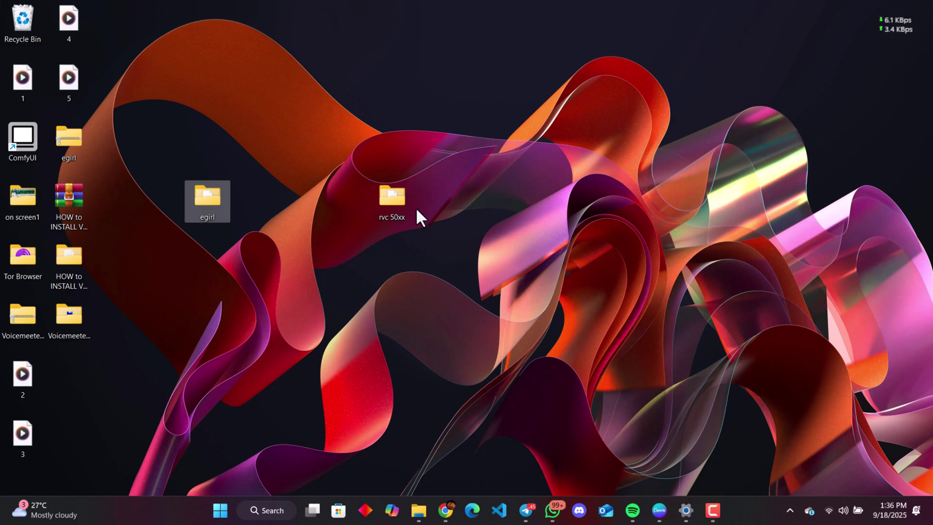
pyautogui.doubleClick(394, 208)
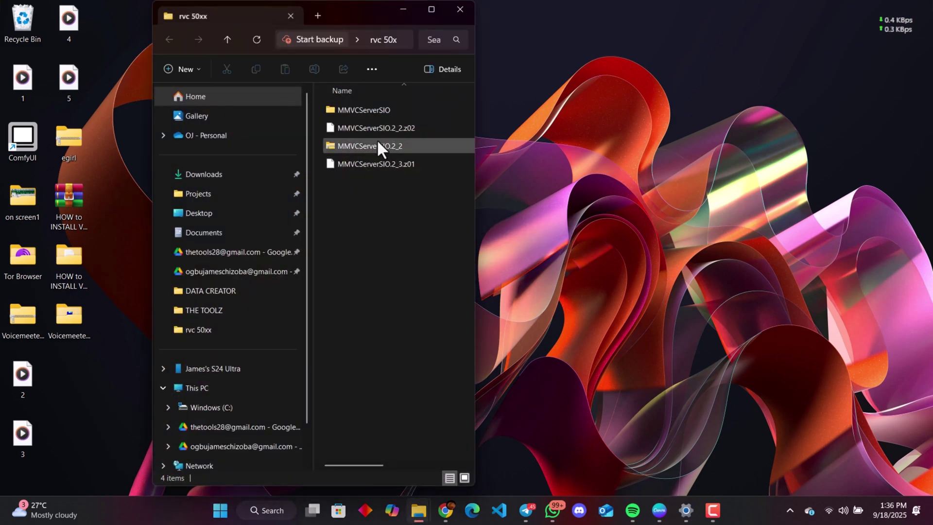
pyautogui.doubleClick(369, 114)
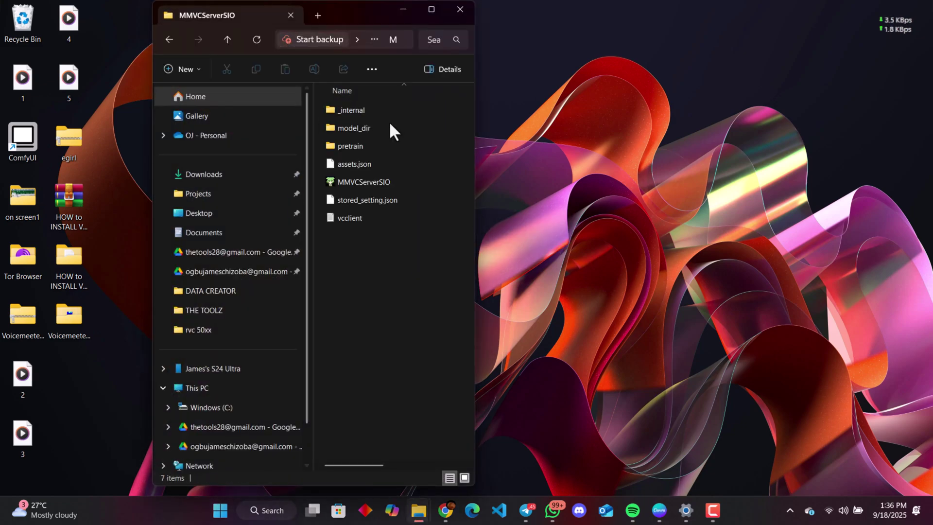
pyautogui.click(336, 182)
pyautogui.doubleClick(340, 183)
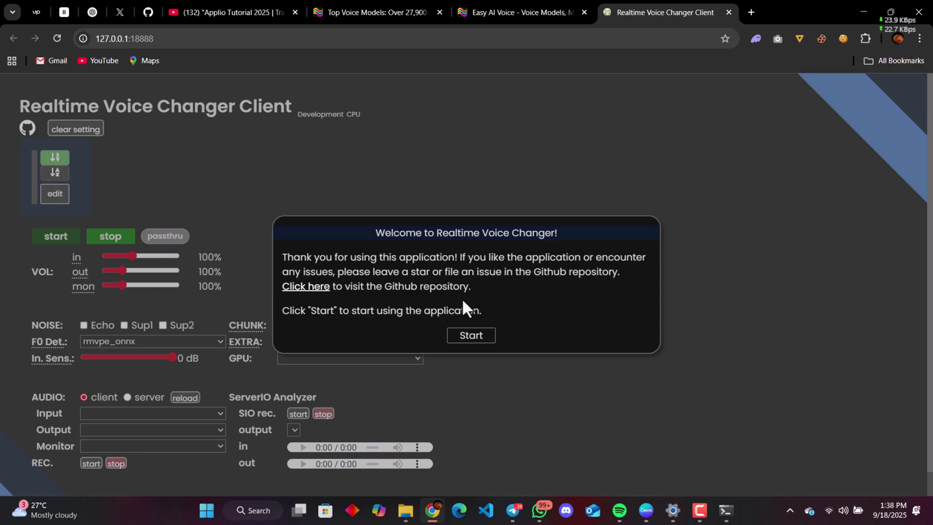
# - Dismiss the welcome dialog with Start and scroll through the keruanV1 settings page
pyautogui.click(479, 334)
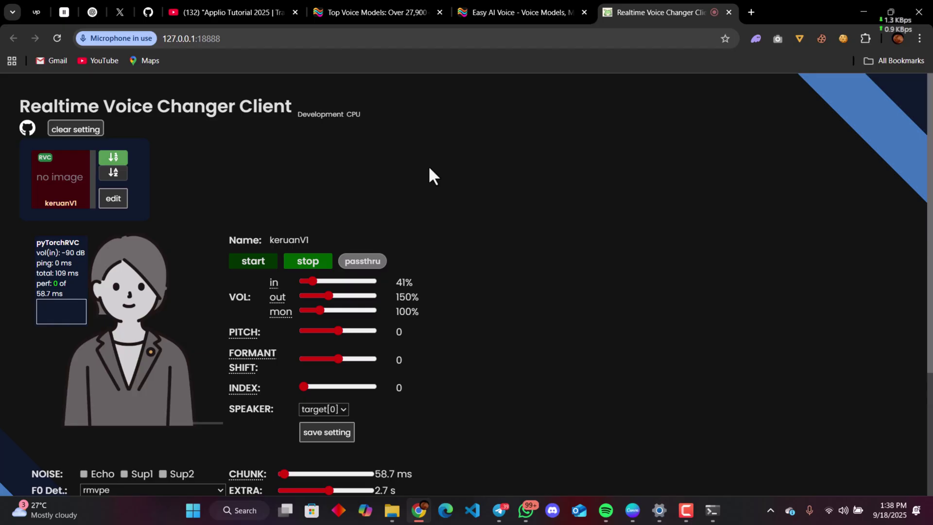
pyautogui.scroll(-4, 431, 170)
pyautogui.scroll(2, 430, 170)
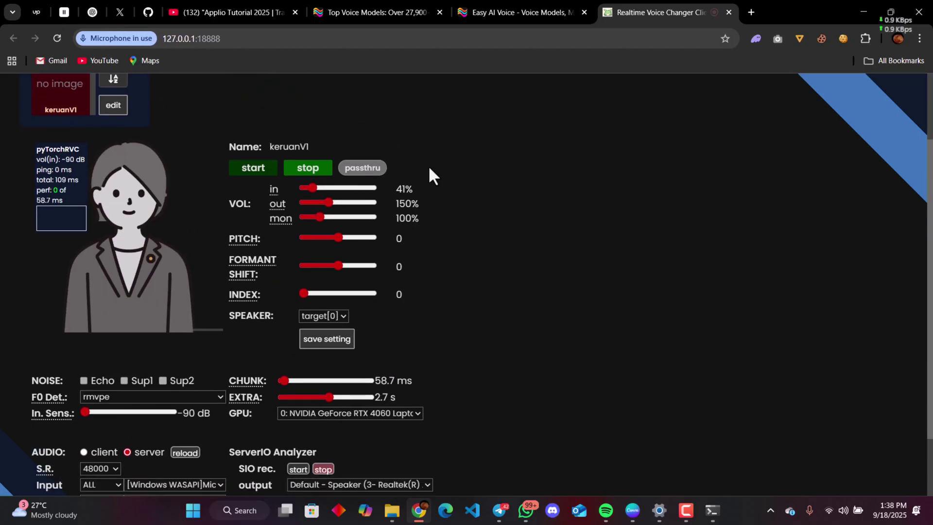
pyautogui.scroll(1, 429, 170)
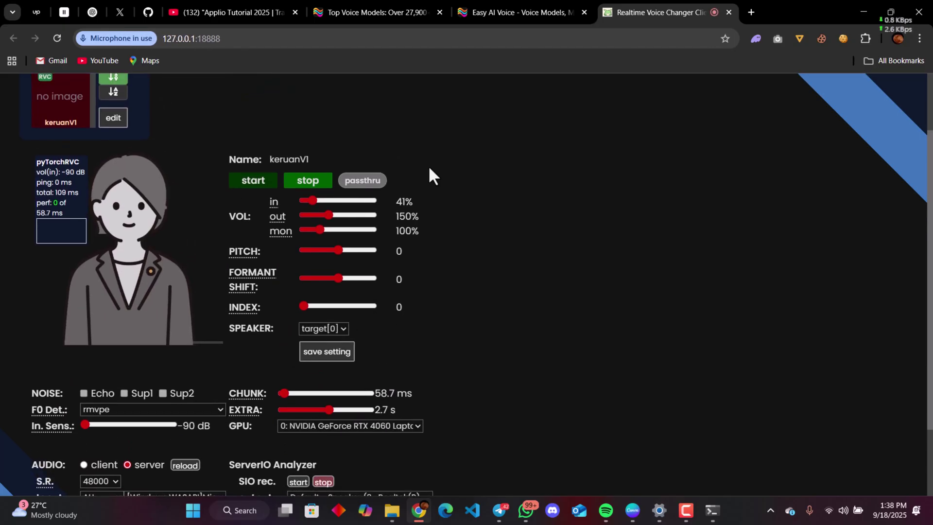
pyautogui.scroll(1, 430, 174)
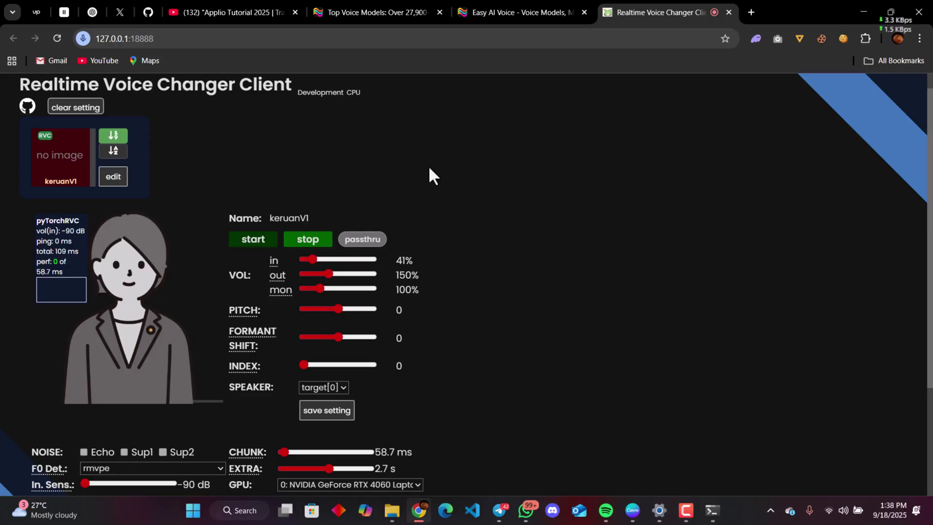
pyautogui.scroll(-3, 430, 170)
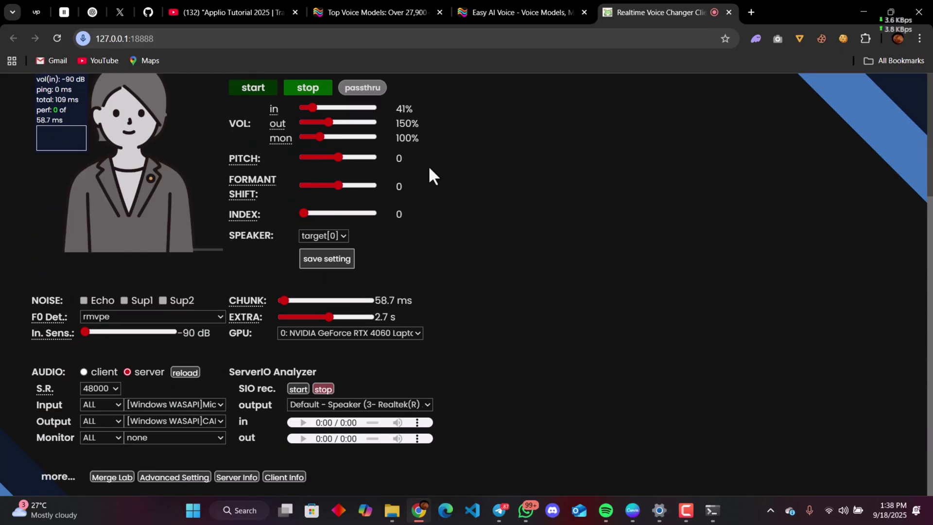
pyautogui.scroll(2, 430, 205)
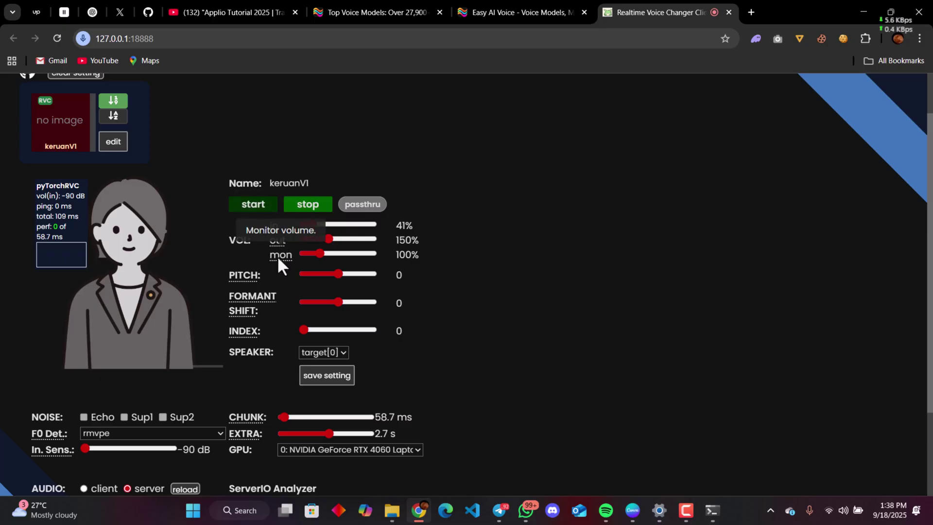
# - Keep rmvpe as the F0 pitch detector
pyautogui.scroll(-2, 279, 266)
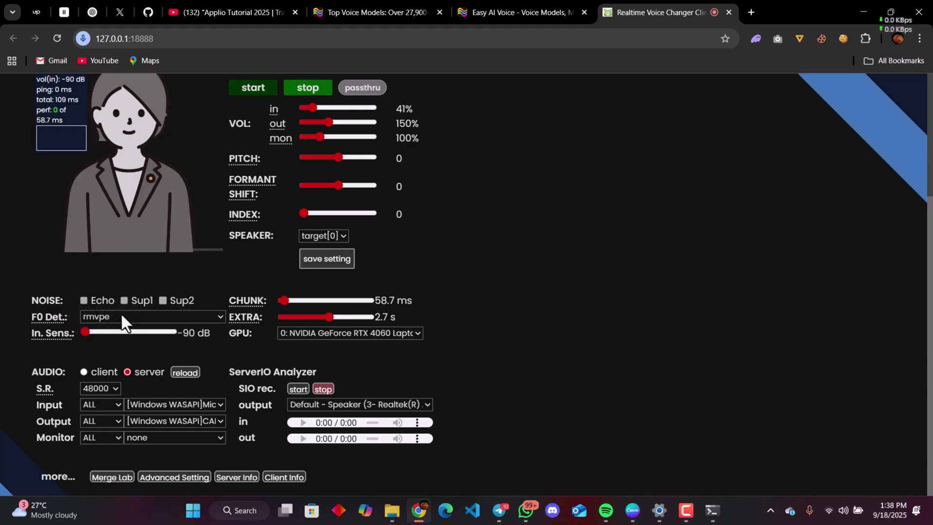
pyautogui.click(122, 316)
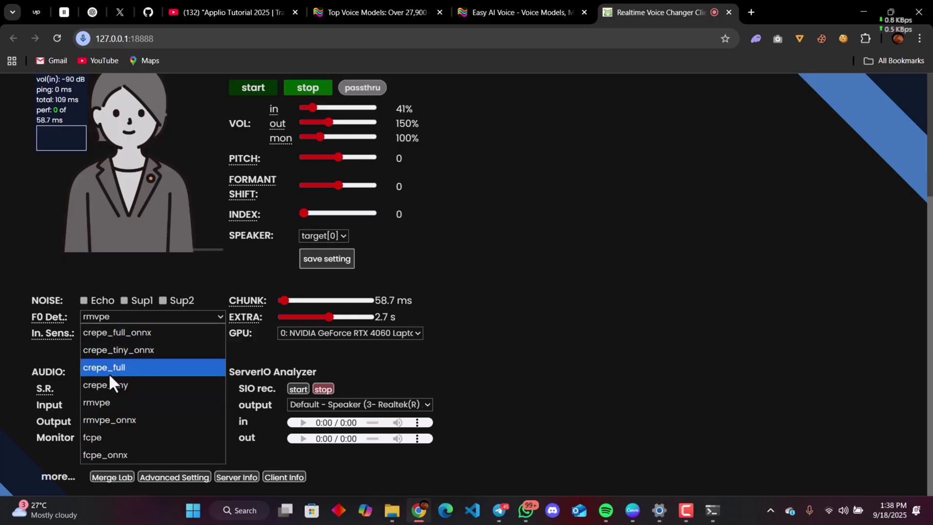
pyautogui.click(103, 403)
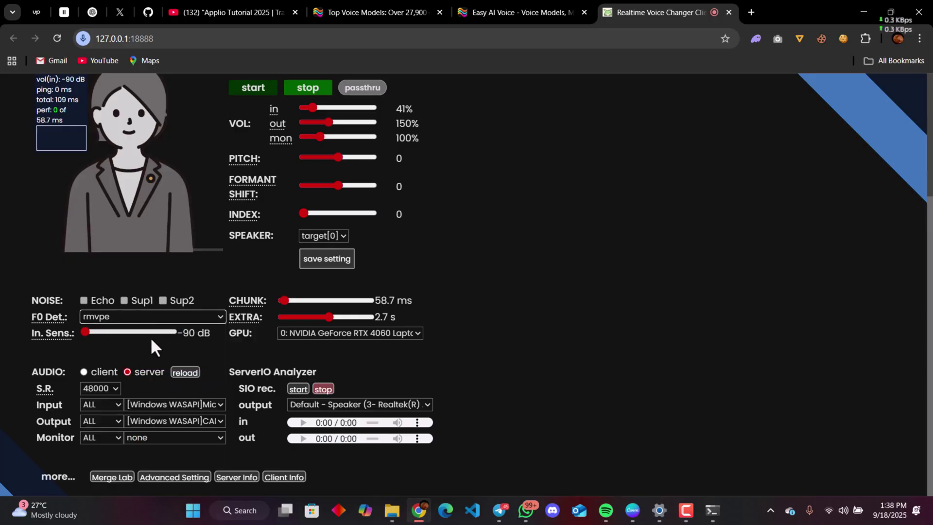
pyautogui.moveTo(51, 334)
# - Set both the input and output audio host APIs to Windows WASAPI
pyautogui.click(115, 403)
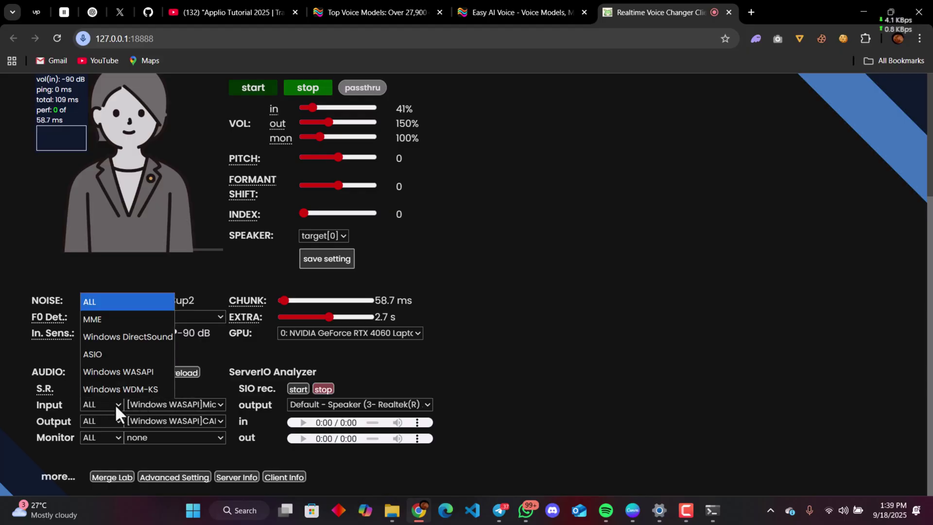
pyautogui.click(130, 368)
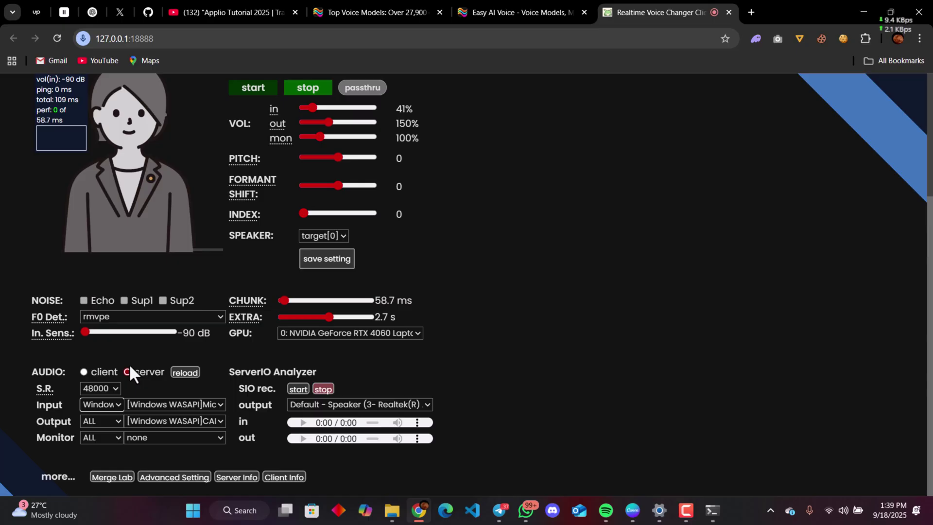
pyautogui.click(102, 423)
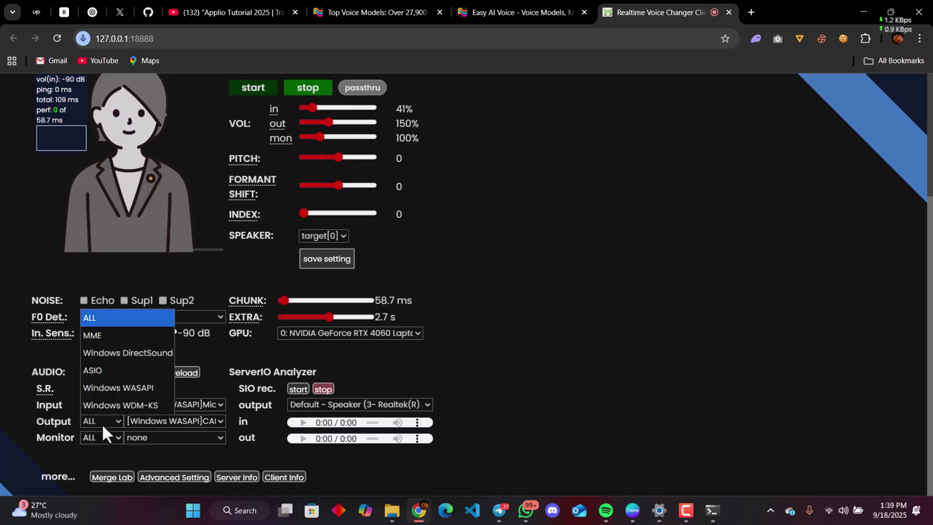
pyautogui.click(120, 388)
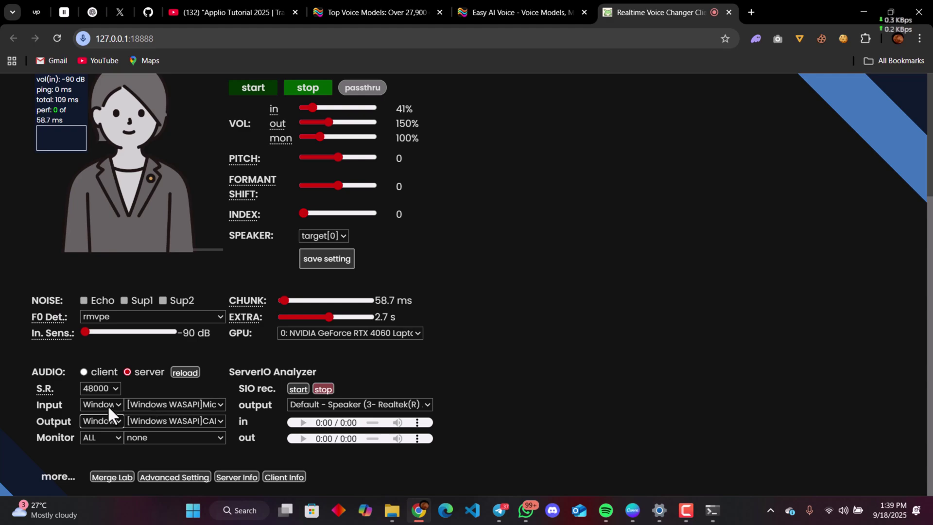
pyautogui.click(118, 404)
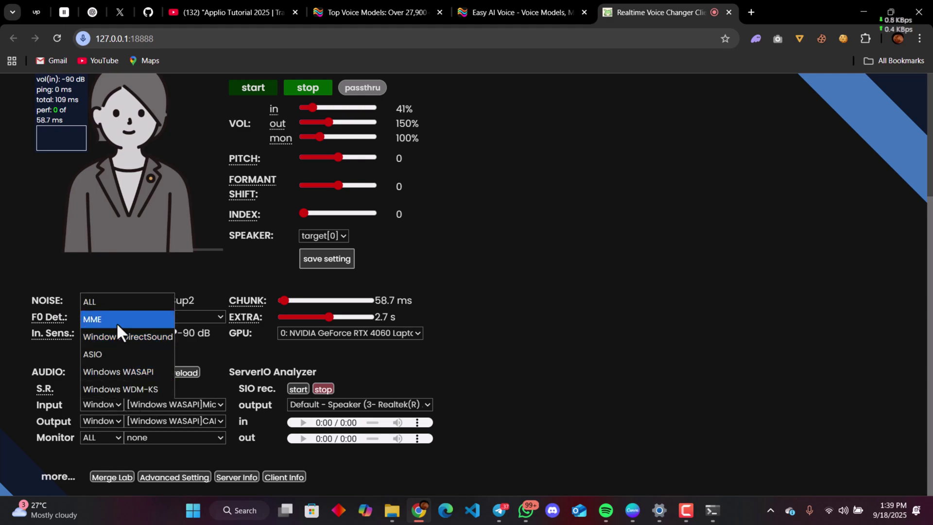
pyautogui.click(112, 405)
# - Choose Microphone Array as the input device and CABLE Input as the output device
pyautogui.click(205, 404)
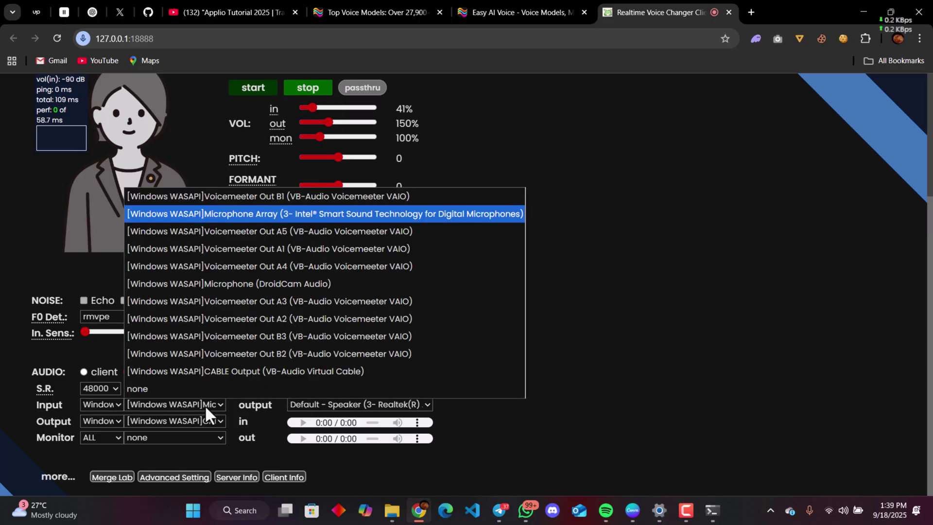
pyautogui.click(216, 214)
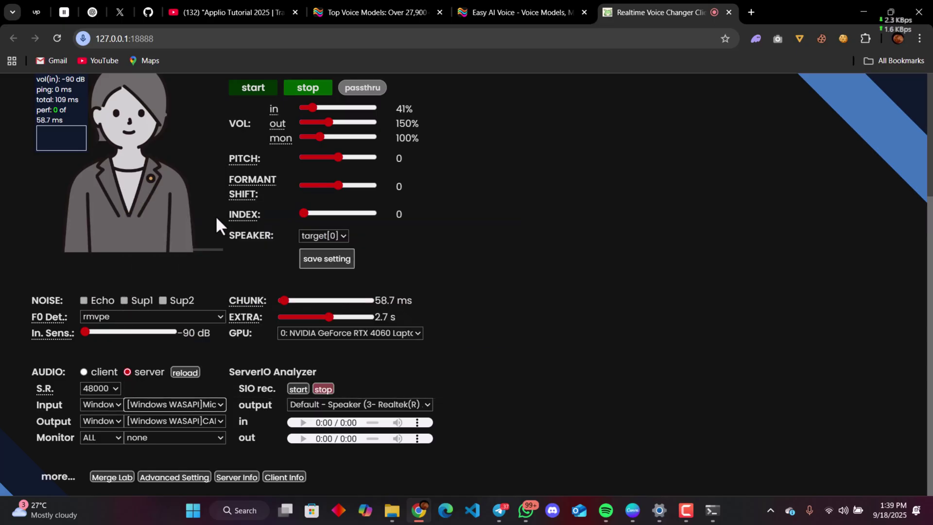
pyautogui.click(161, 424)
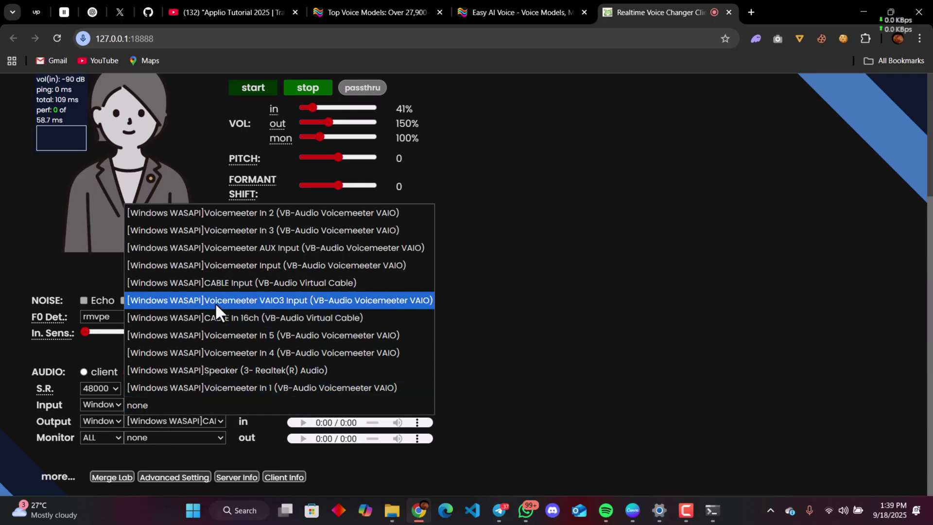
pyautogui.click(248, 283)
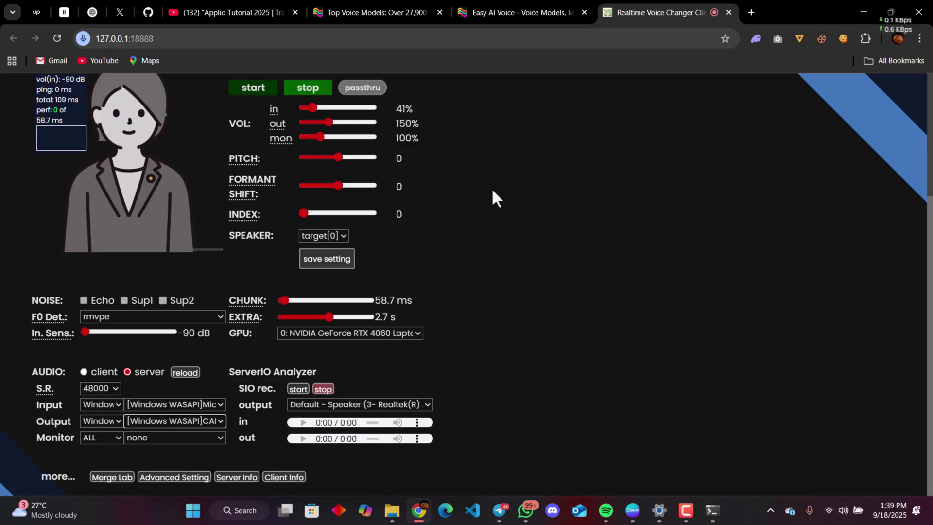
# - In slot 1's File Uploader, select egirl.pth from the desktop egirl folder as the model
pyautogui.scroll(4, 449, 181)
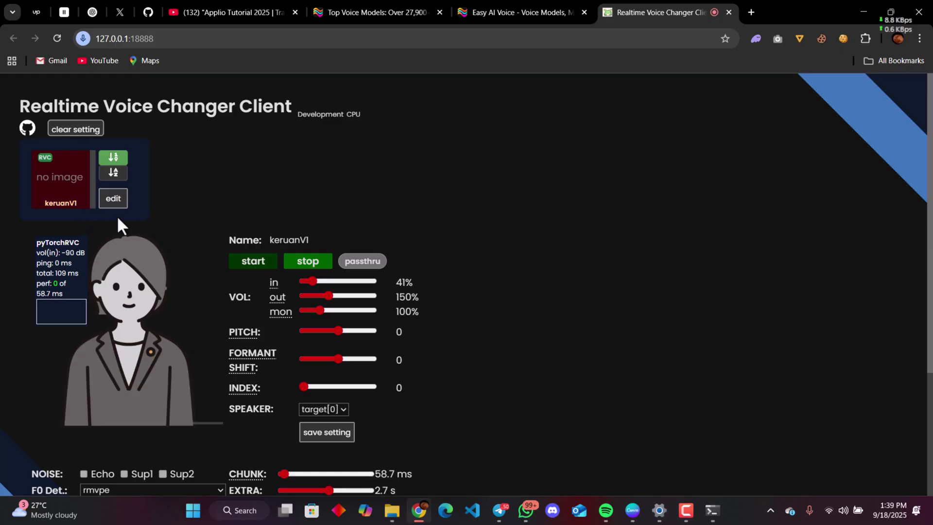
pyautogui.click(113, 198)
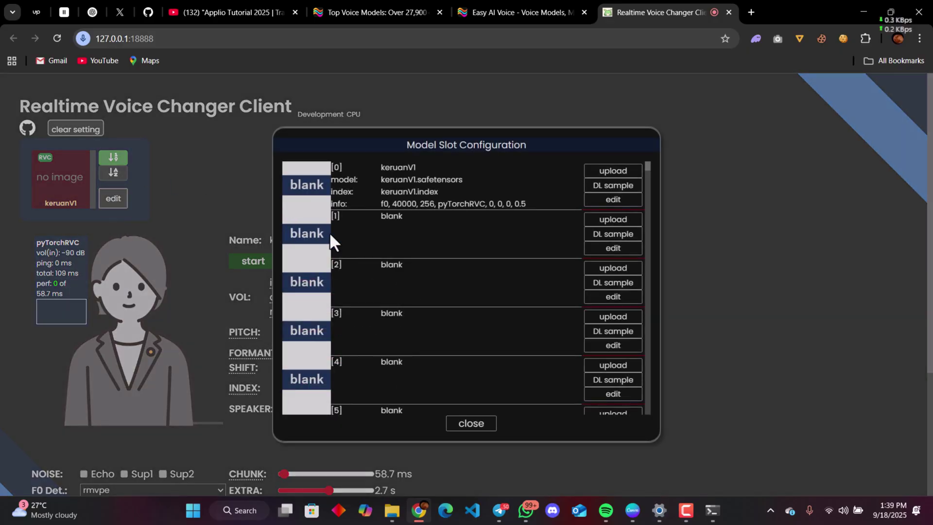
pyautogui.click(612, 220)
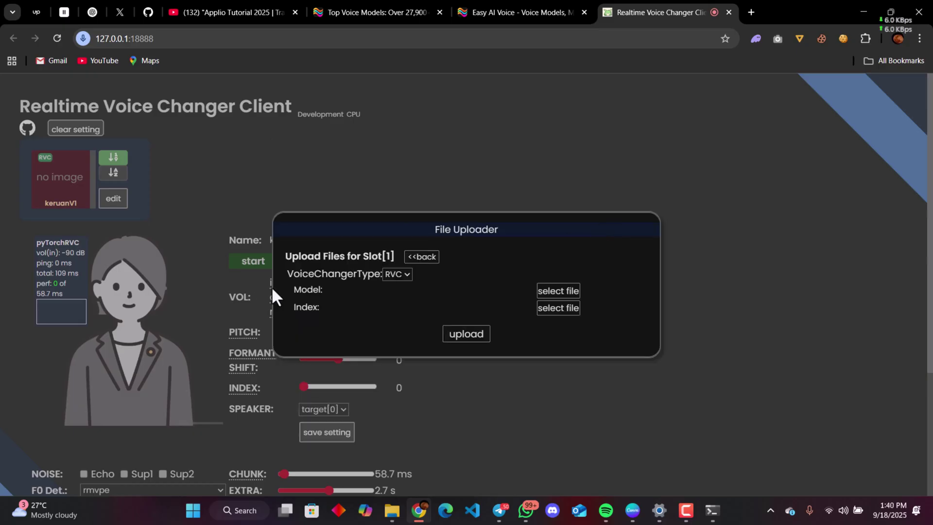
pyautogui.click(554, 307)
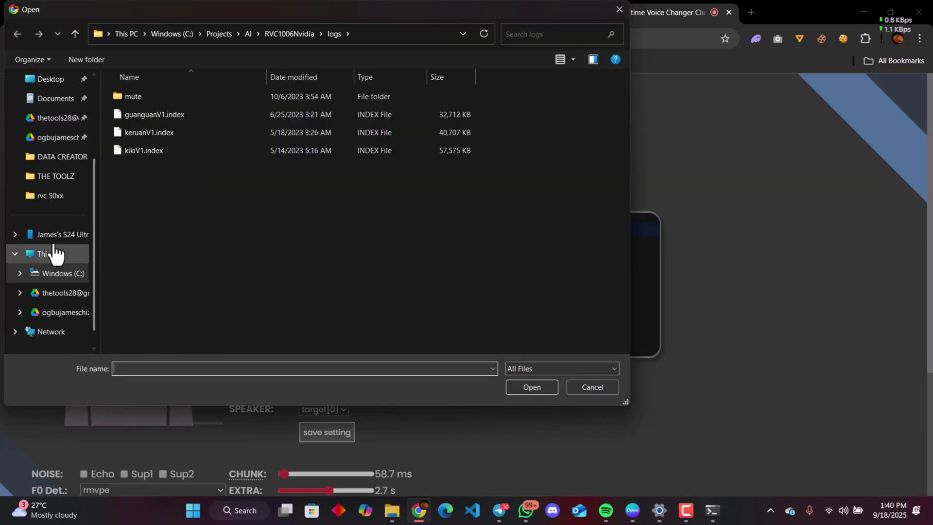
pyautogui.click(71, 79)
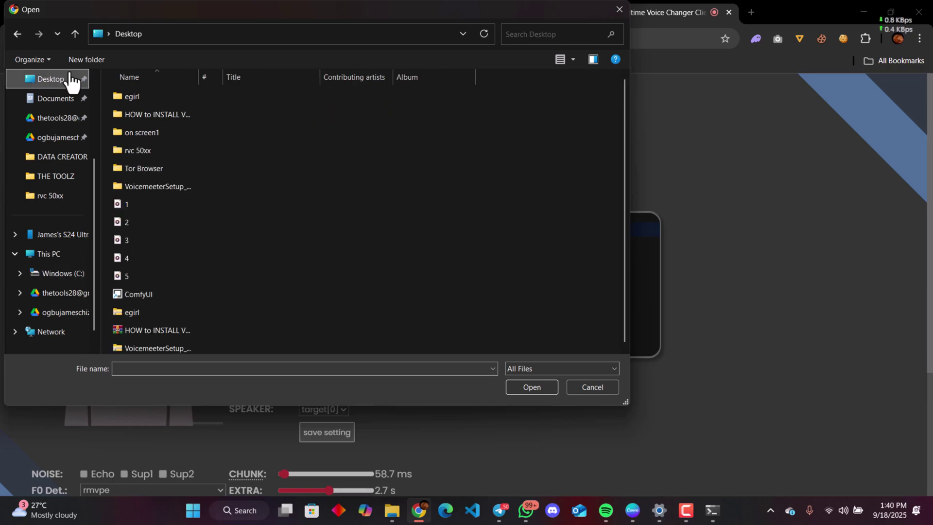
pyautogui.doubleClick(133, 94)
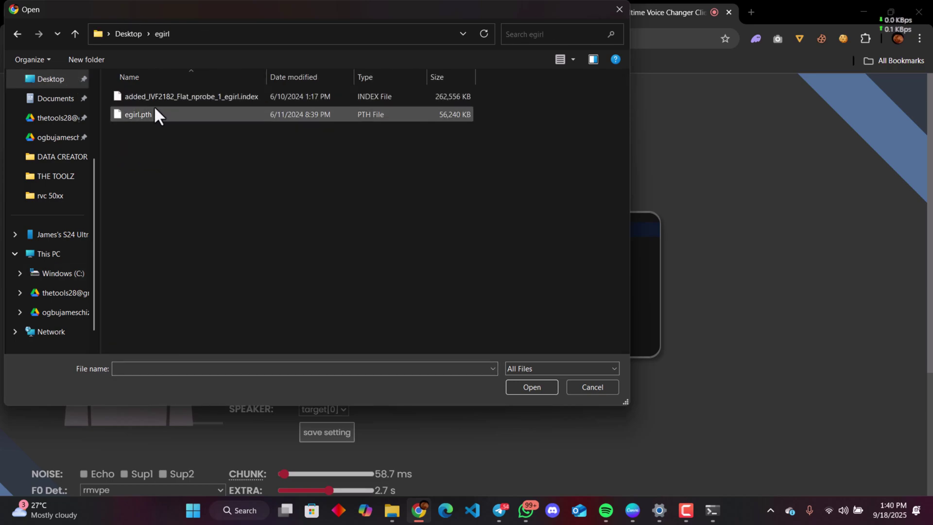
pyautogui.moveTo(246, 15); pyautogui.dragTo(225, 55)
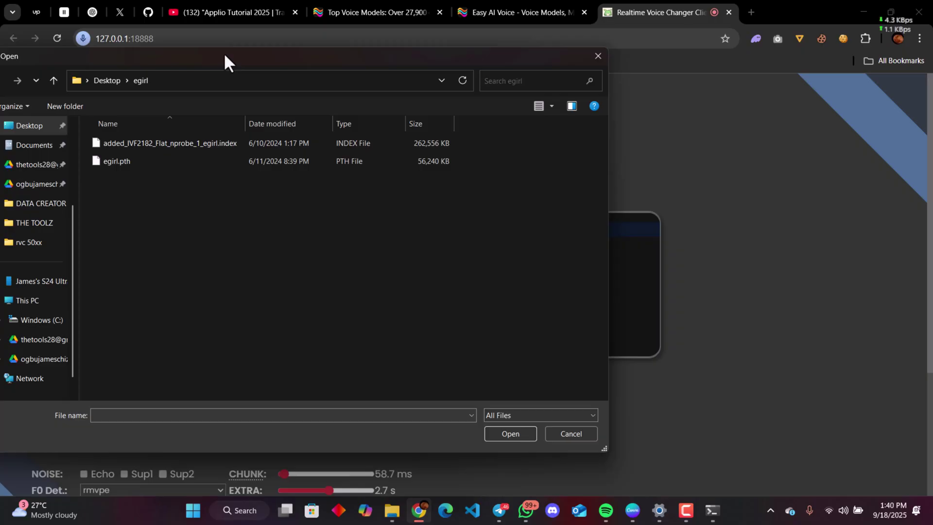
pyautogui.doubleClick(134, 160)
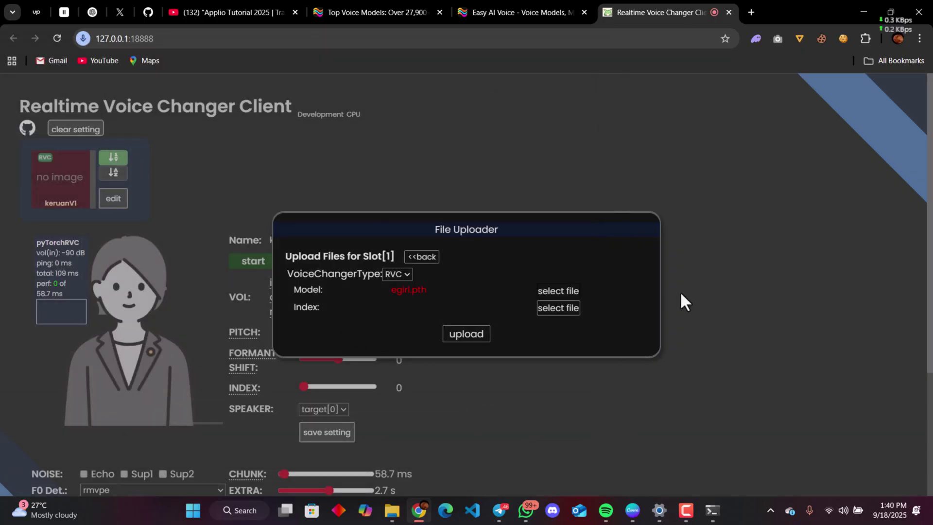
# - Select the added_IVF2182 egirl .index file as the index and upload both
pyautogui.click(551, 311)
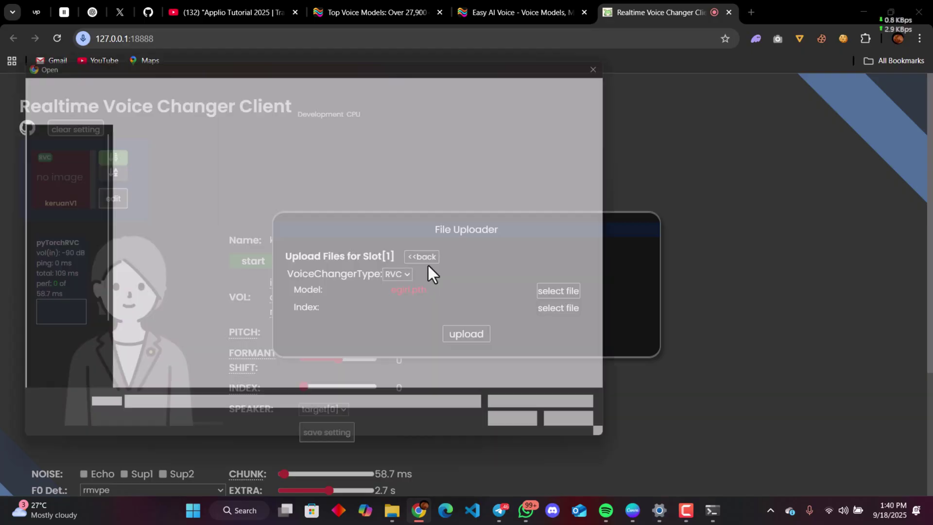
pyautogui.doubleClick(154, 147)
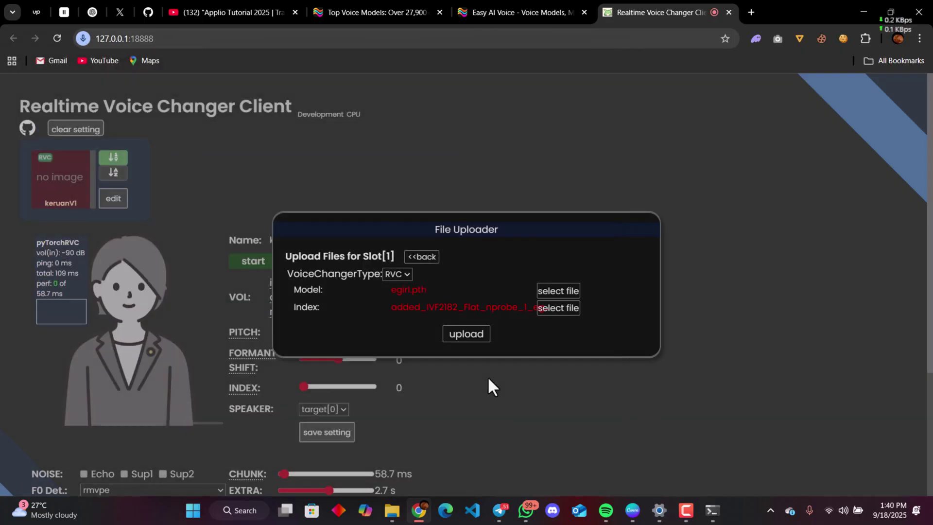
pyautogui.click(455, 332)
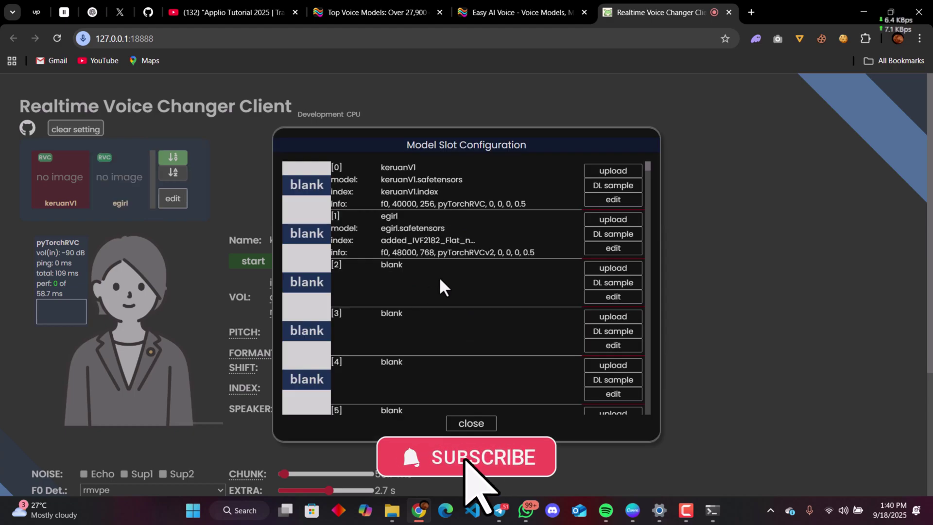
# - Close the Model Slot Configuration dialog and load the egirl model from slot 1 as the active voice
pyautogui.click(471, 424)
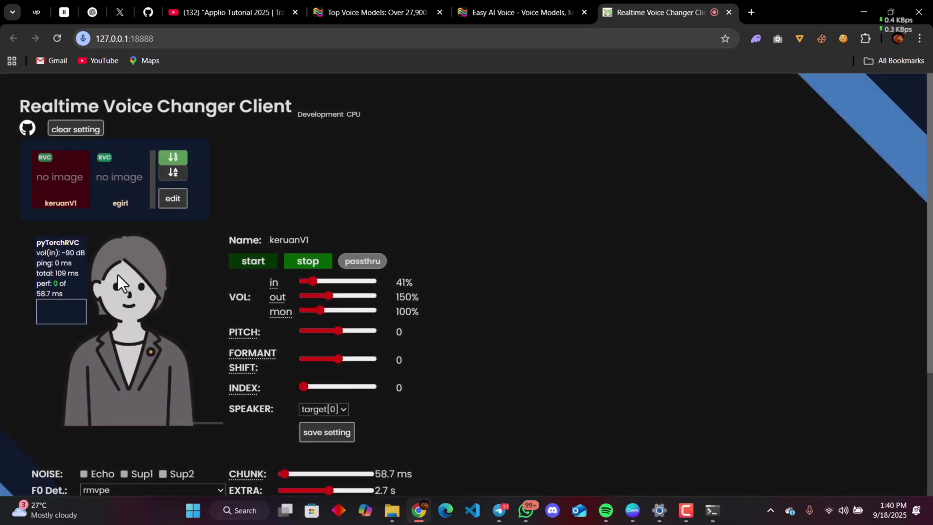
pyautogui.click(108, 184)
pyautogui.scroll(-4, 452, 184)
pyautogui.scroll(1, 452, 183)
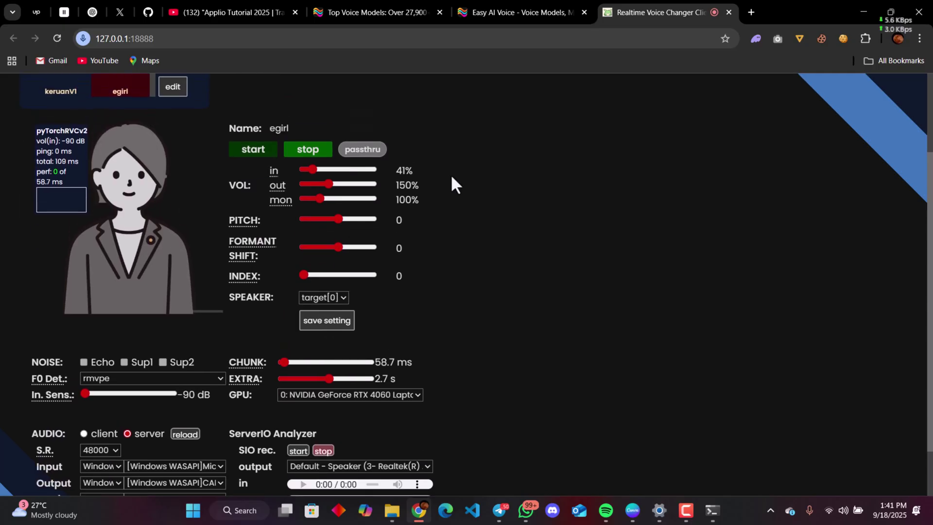
pyautogui.scroll(-2, 451, 174)
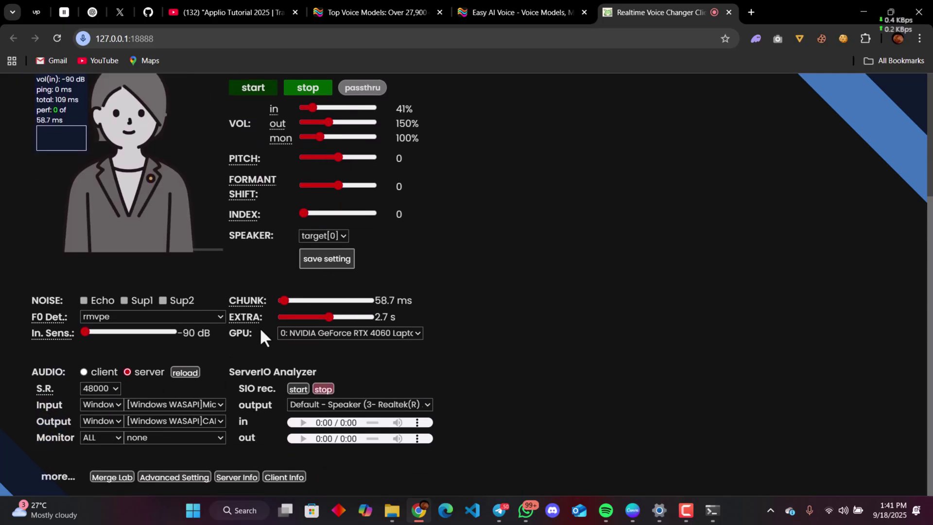
pyautogui.scroll(1, 434, 289)
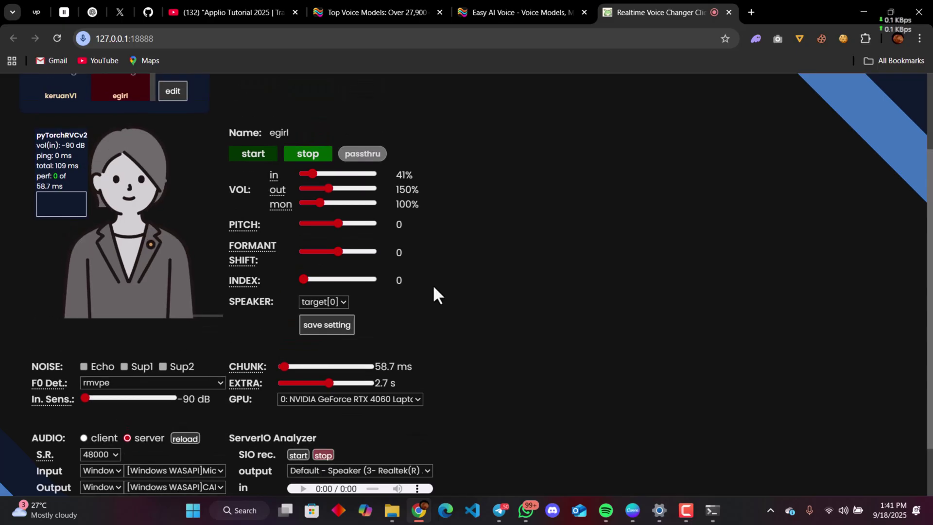
pyautogui.scroll(1, 434, 289)
pyautogui.scroll(1, 434, 292)
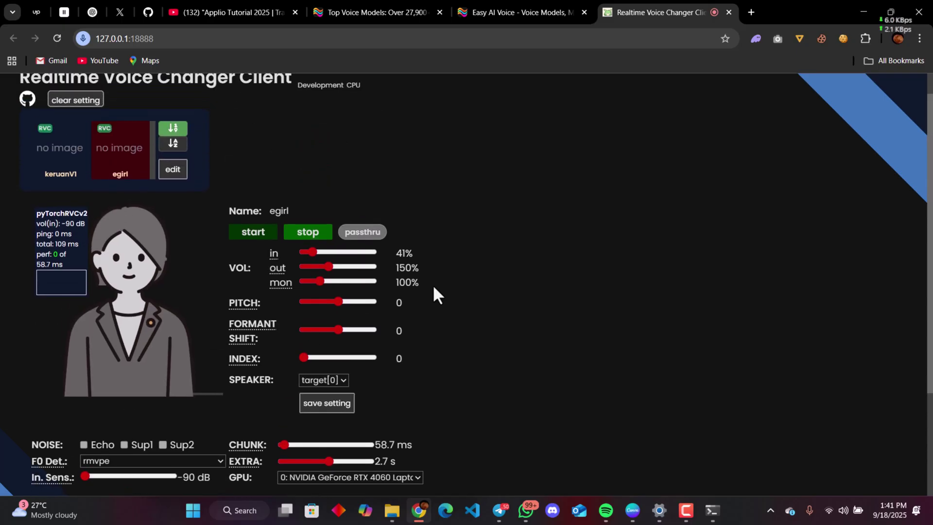
# - Start live egirl voice conversion, with each 58.7 ms chunk processed in about 40–45 ms
pyautogui.click(239, 238)
pyautogui.scroll(-3, 461, 204)
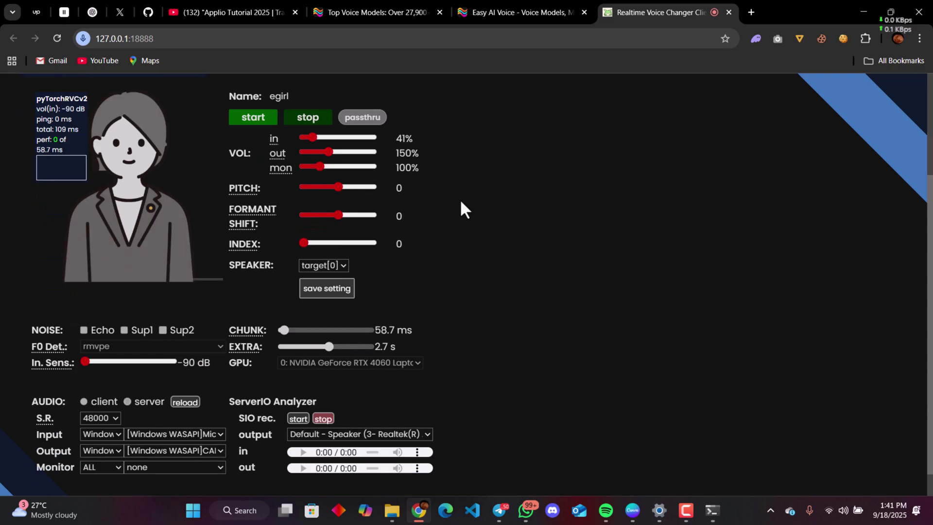
pyautogui.scroll(1, 460, 200)
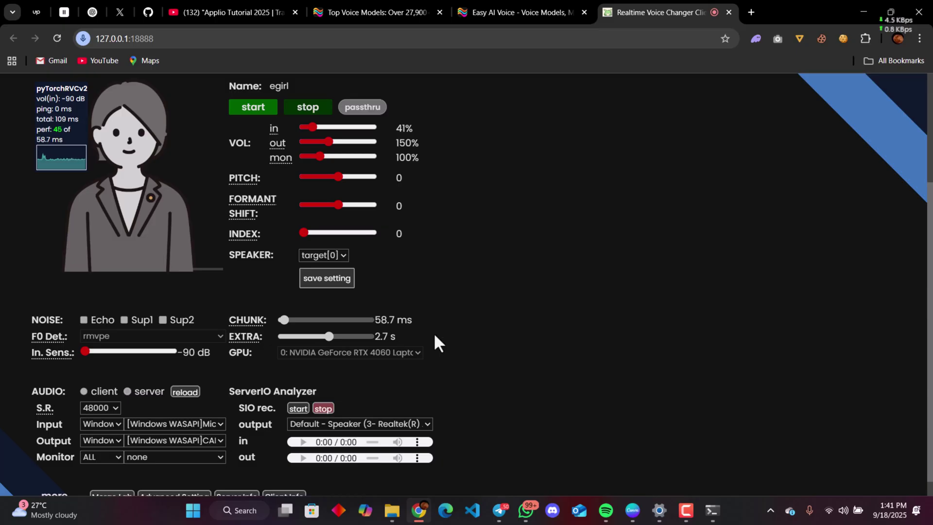
# - Minimize the browser, bring up Telegram on the left and return to the chat list
pyautogui.click(893, 2)
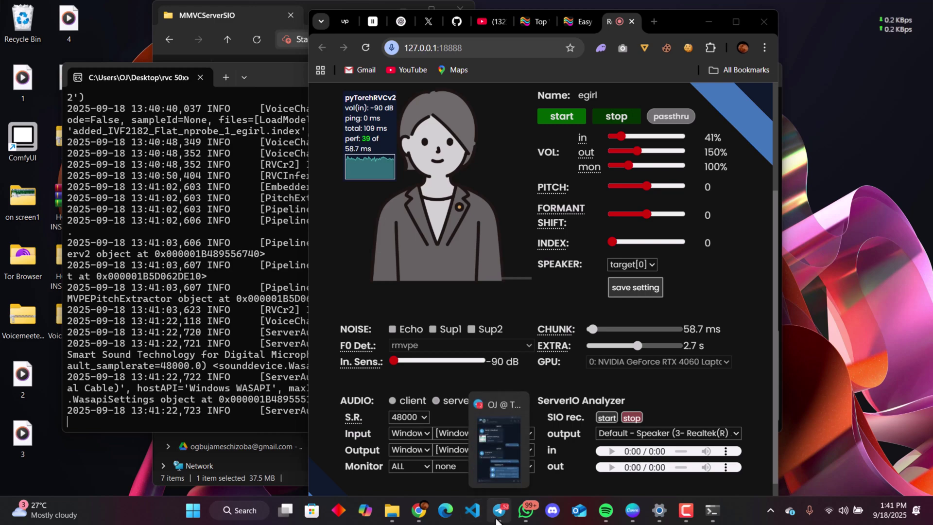
pyautogui.click(497, 520)
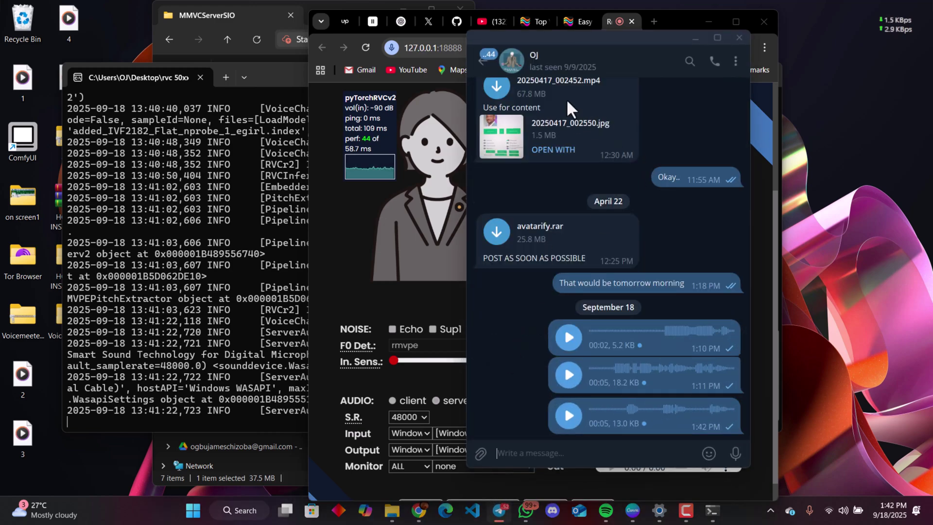
pyautogui.moveTo(556, 42); pyautogui.dragTo(332, 67)
pyautogui.click(258, 85)
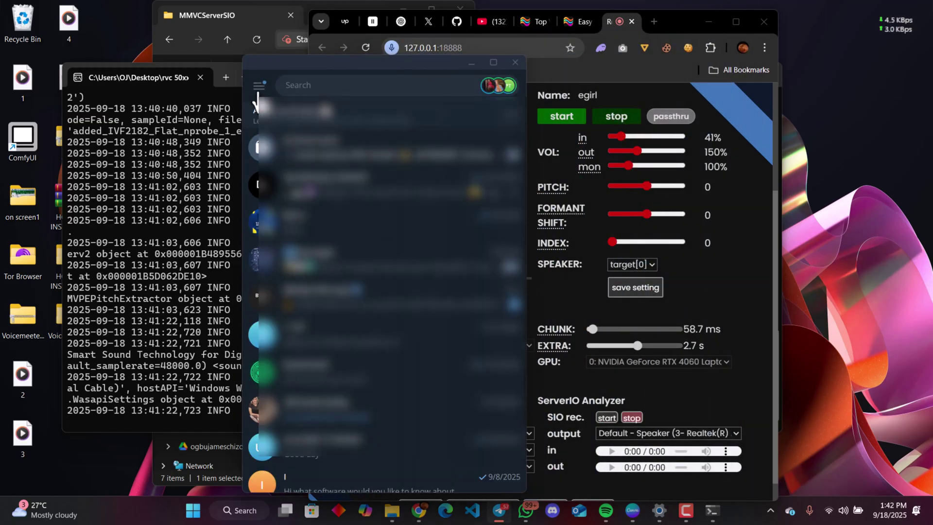
# - Set Telegram's microphone input to CABLE Output (VB-Audio Virtual Cable) under Speakers and Camera, then close settings
pyautogui.click(257, 89)
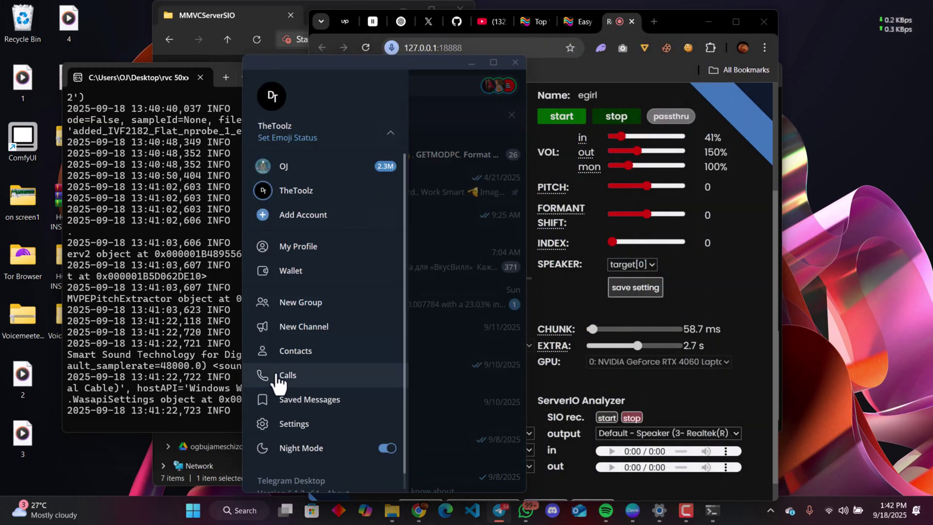
pyautogui.click(287, 426)
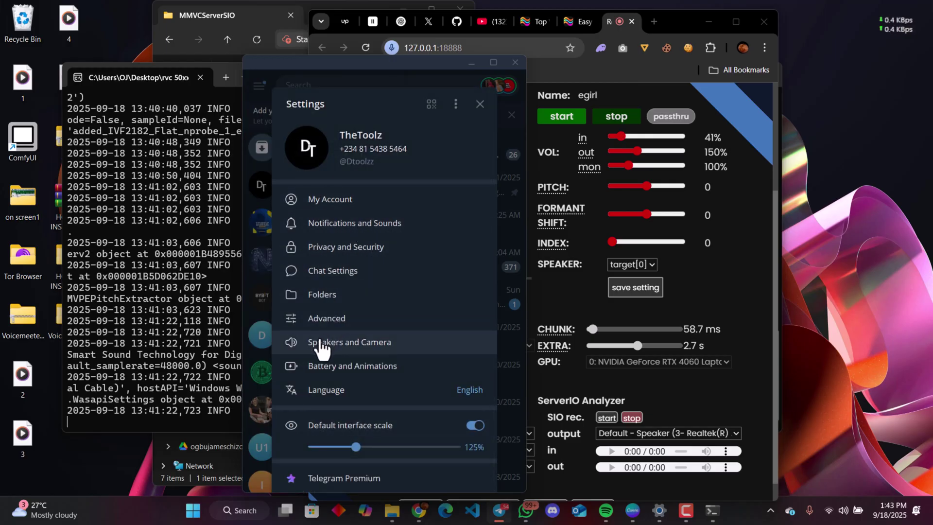
pyautogui.click(320, 343)
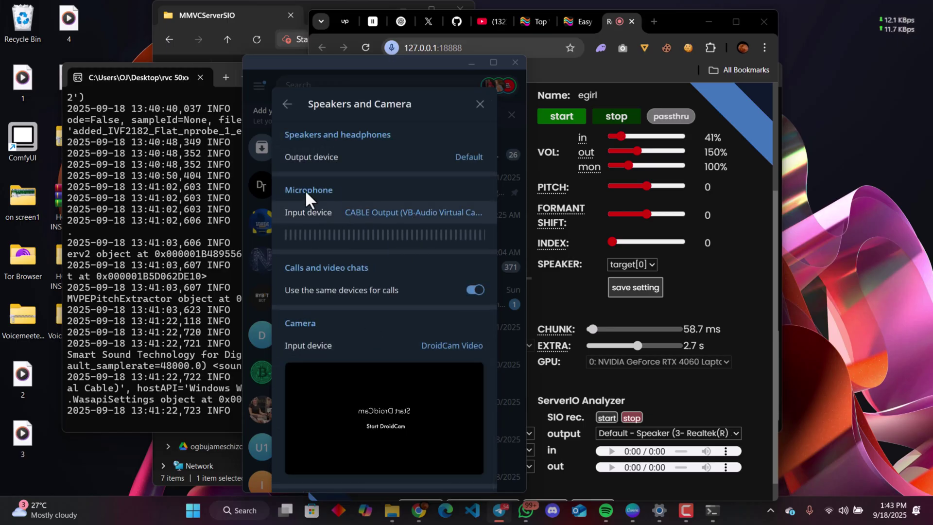
pyautogui.click(398, 218)
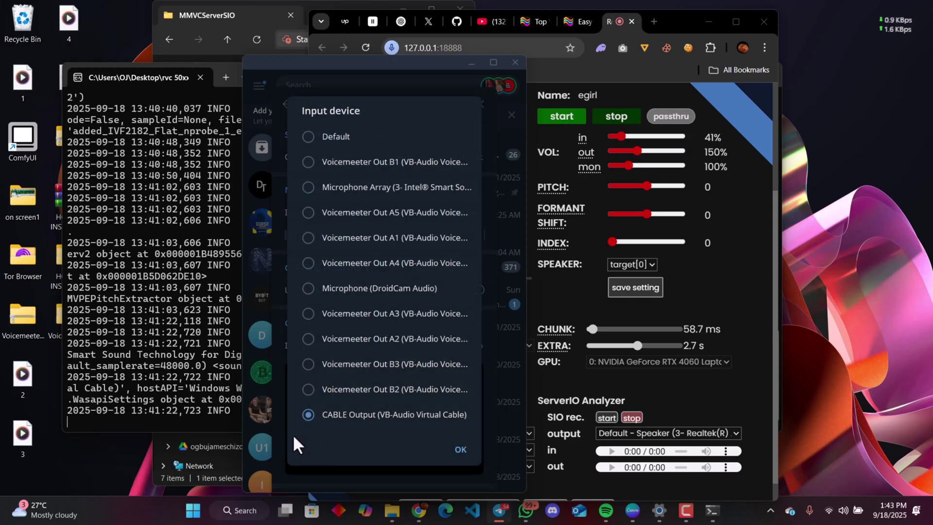
pyautogui.click(460, 449)
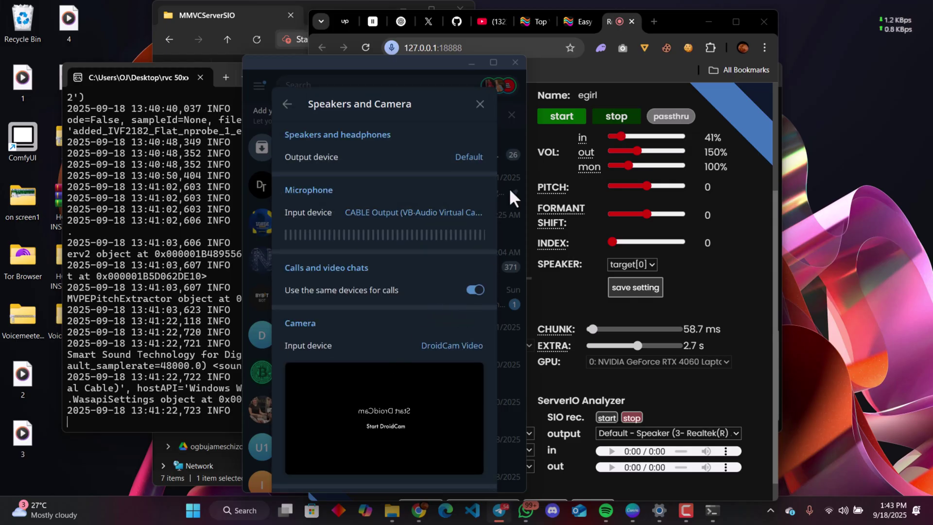
pyautogui.click(480, 104)
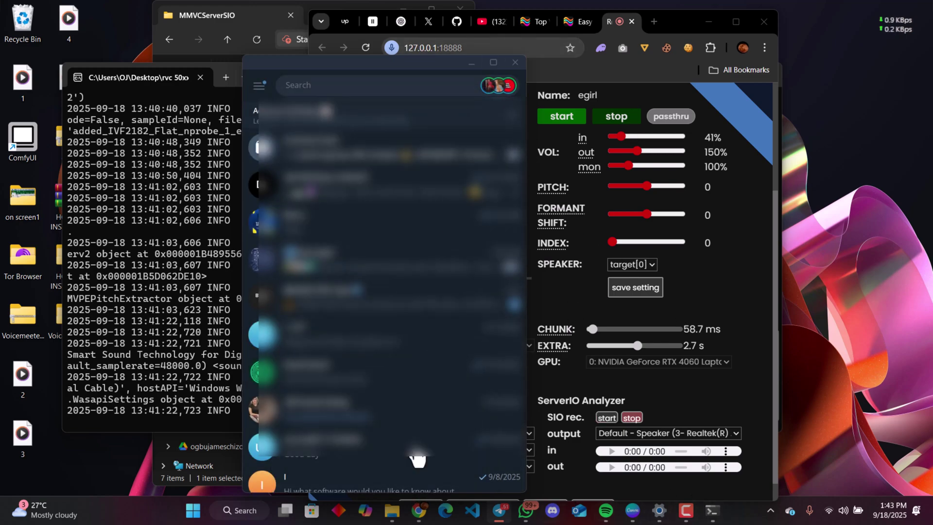
# - Switch from Telegram to WhatsApp and choose CABLE Output (VB-Audio Virtual Cable) as the microphone under Video & voice, then close settings
pyautogui.click(472, 64)
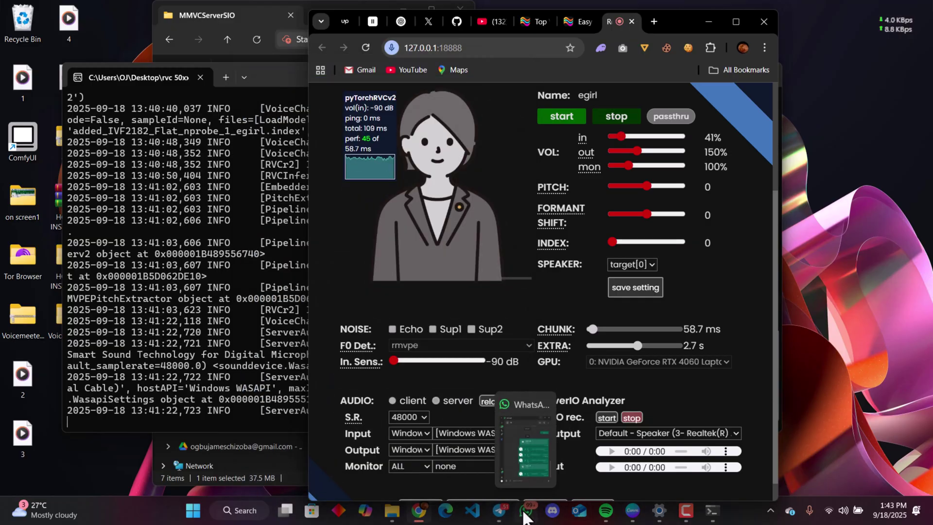
pyautogui.click(525, 511)
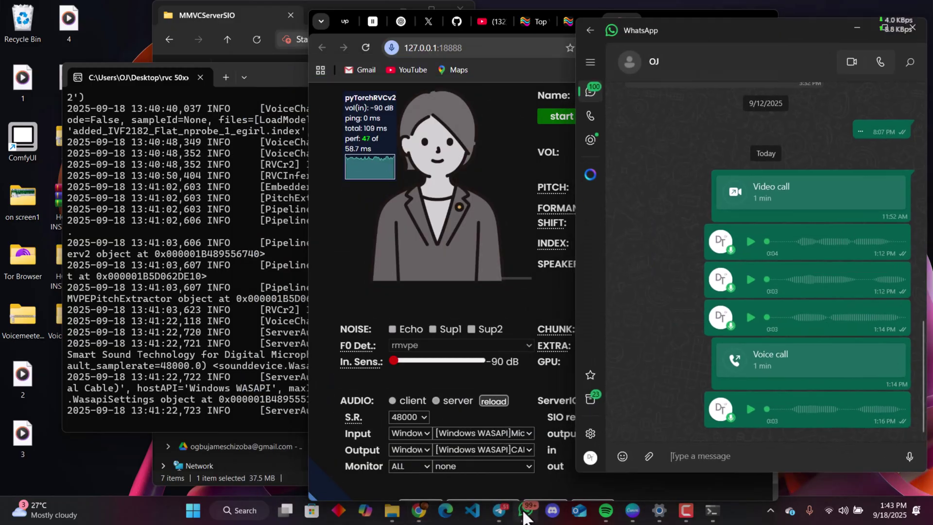
pyautogui.click(590, 63)
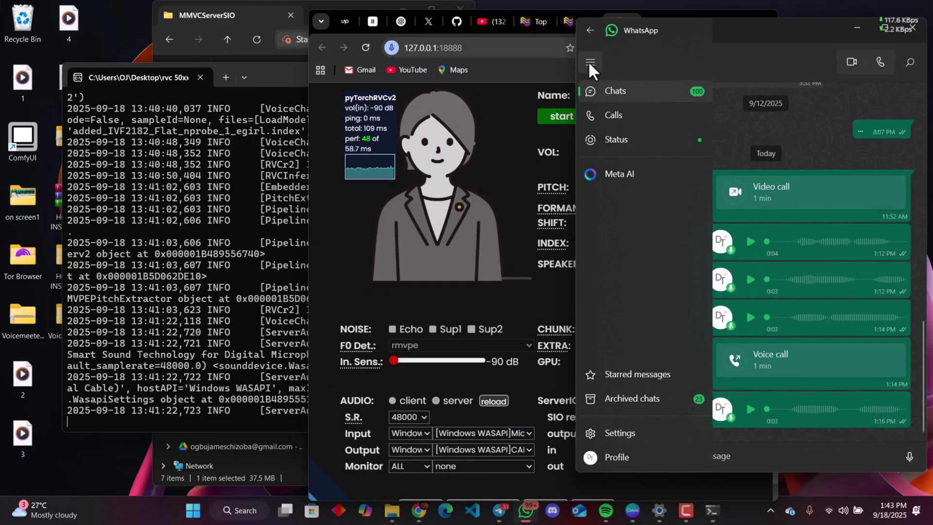
pyautogui.click(592, 434)
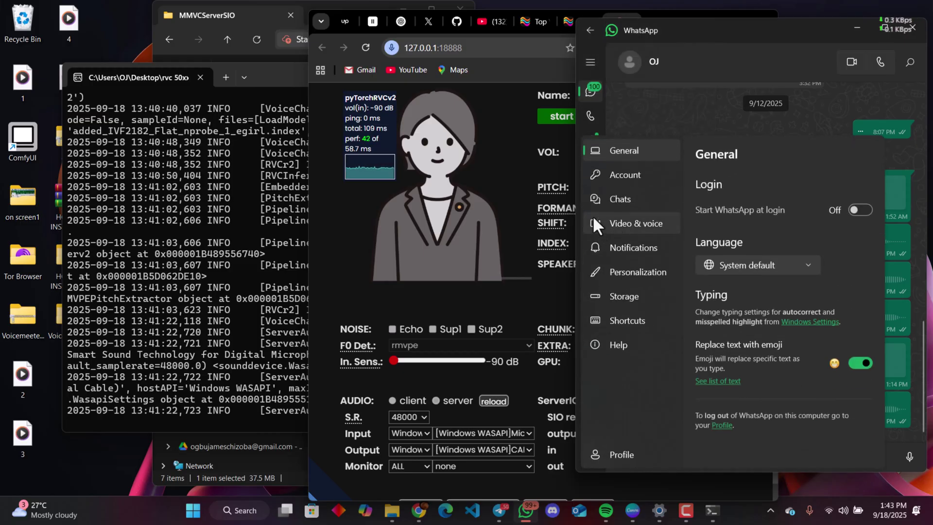
pyautogui.click(618, 229)
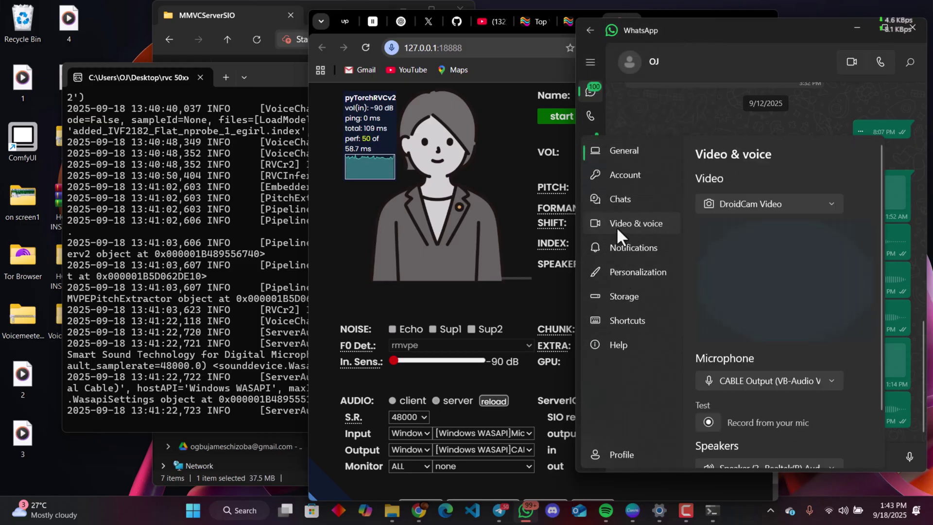
pyautogui.click(767, 384)
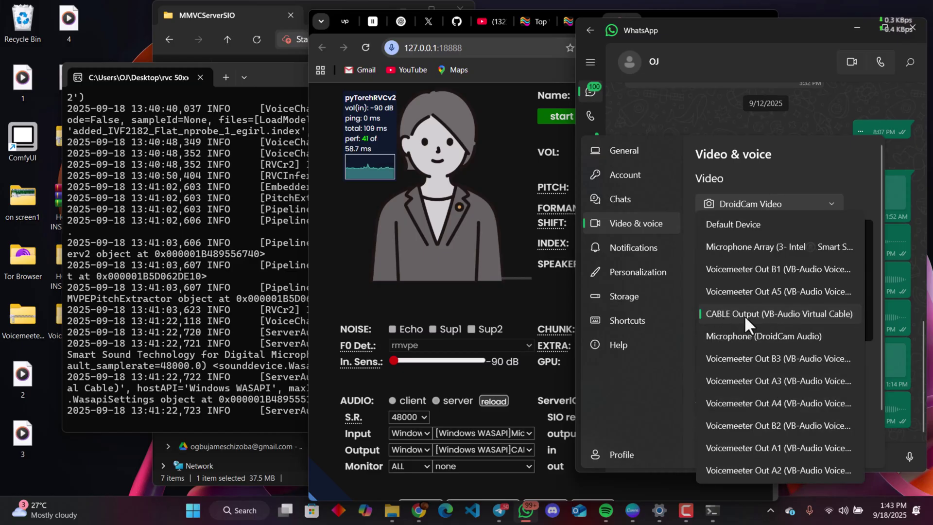
pyautogui.click(773, 315)
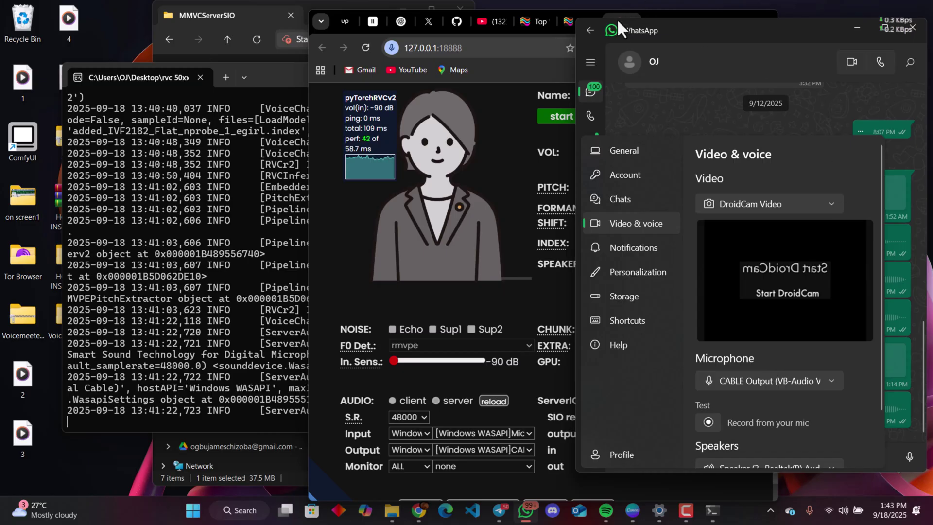
pyautogui.click(627, 32)
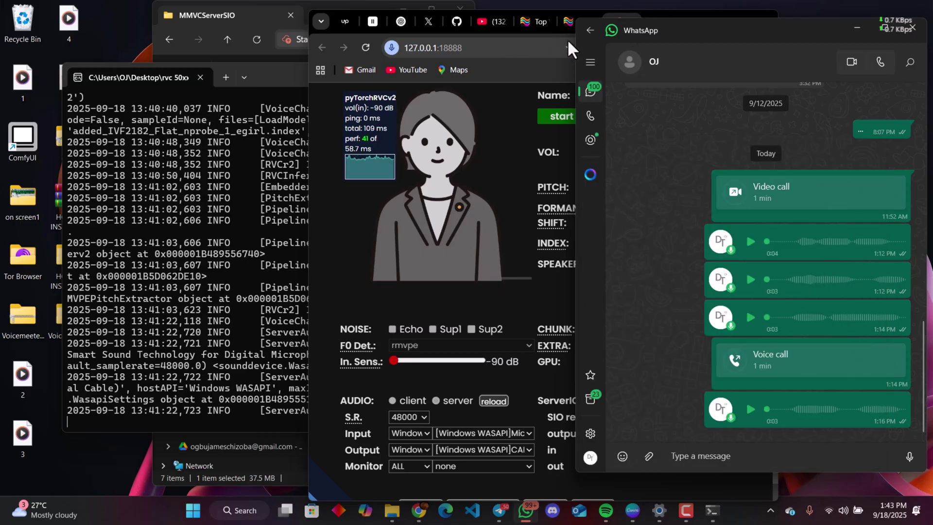
pyautogui.moveTo(619, 39); pyautogui.dragTo(457, 56)
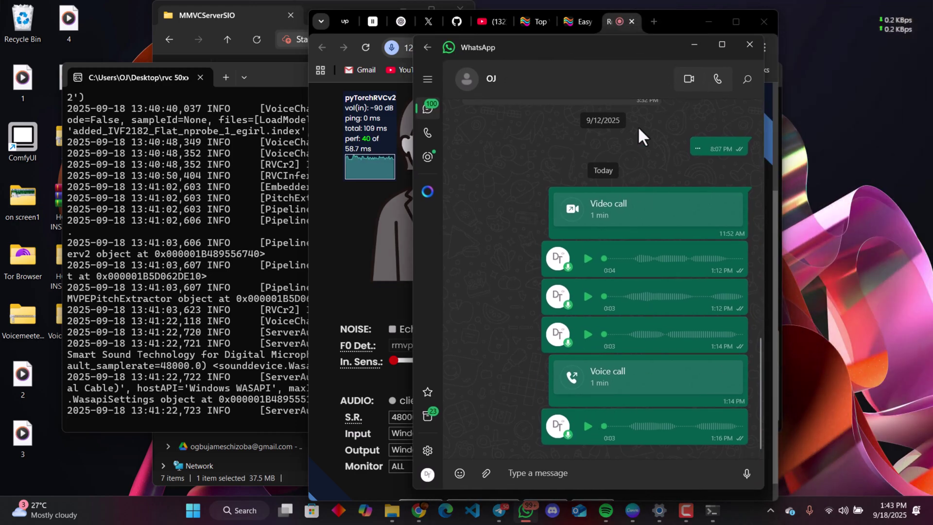
pyautogui.moveTo(598, 62); pyautogui.dragTo(464, 85)
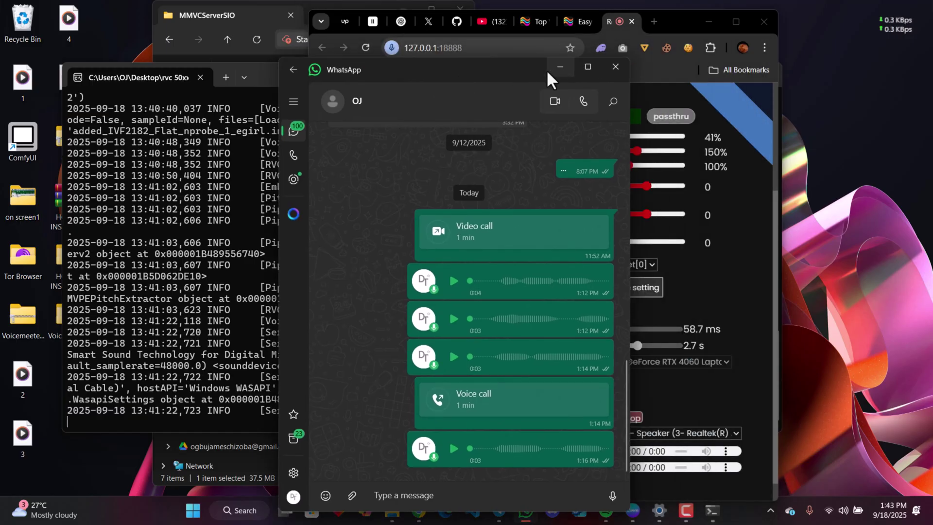
pyautogui.moveTo(482, 69); pyautogui.dragTo(593, 65)
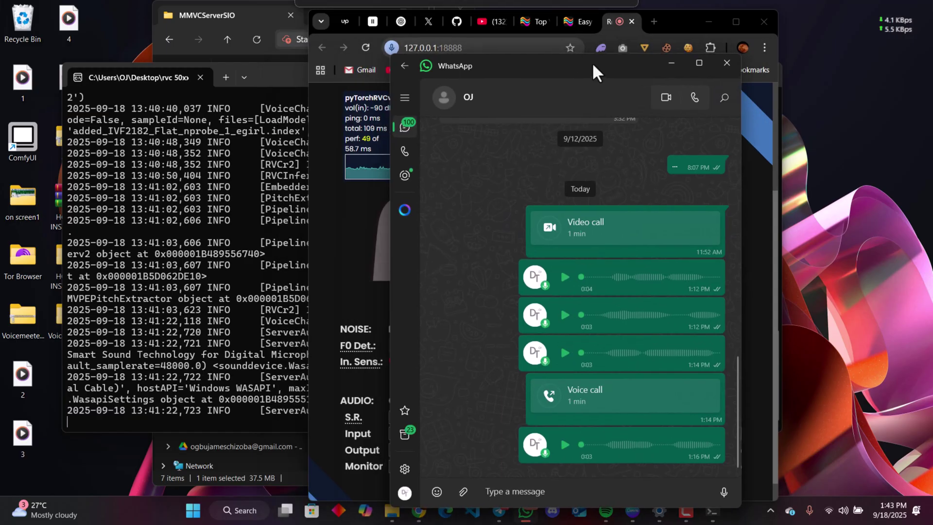